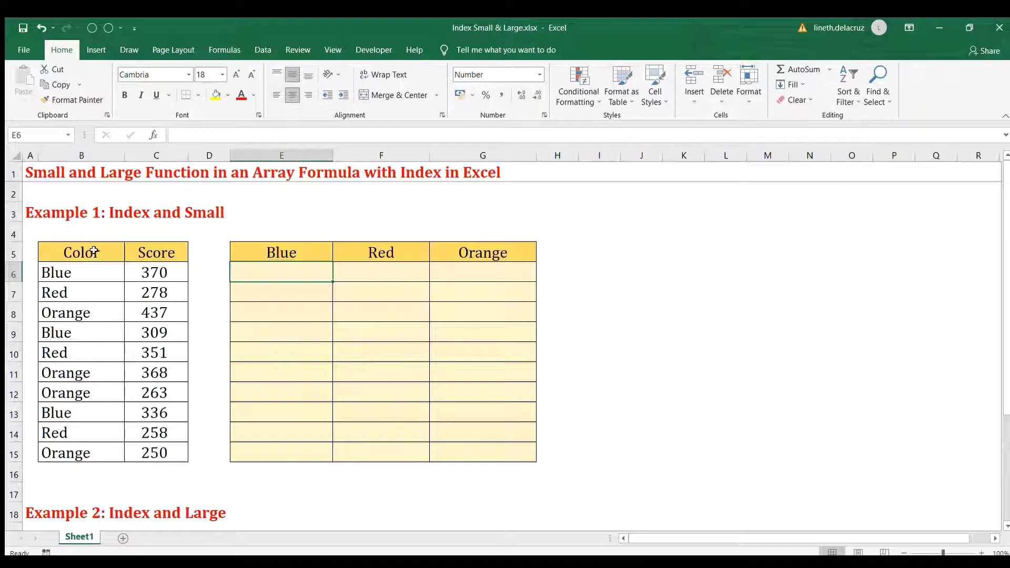
- Survey the Color and Score lists and the empty Blue, Red and Orange result cells
click(105, 253)
drag(105, 253, 81, 451)
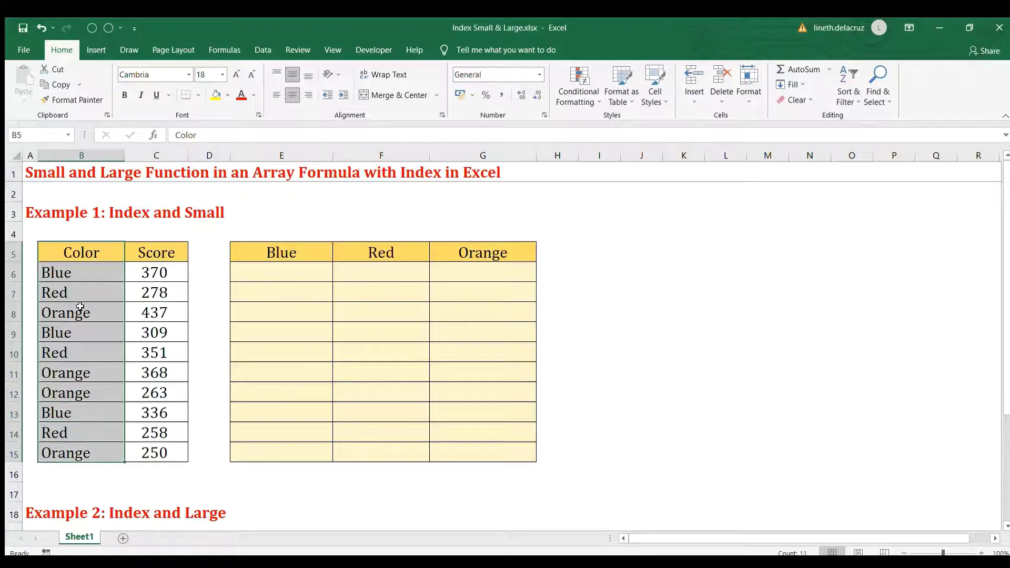
drag(147, 255, 157, 434)
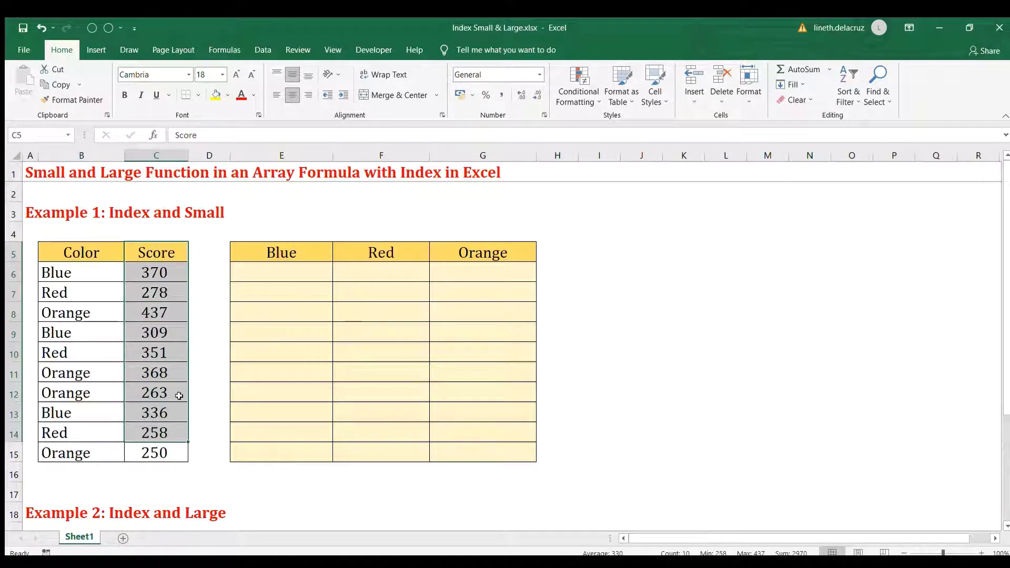
click(285, 266)
drag(285, 266, 289, 372)
drag(374, 261, 378, 351)
click(296, 259)
click(360, 252)
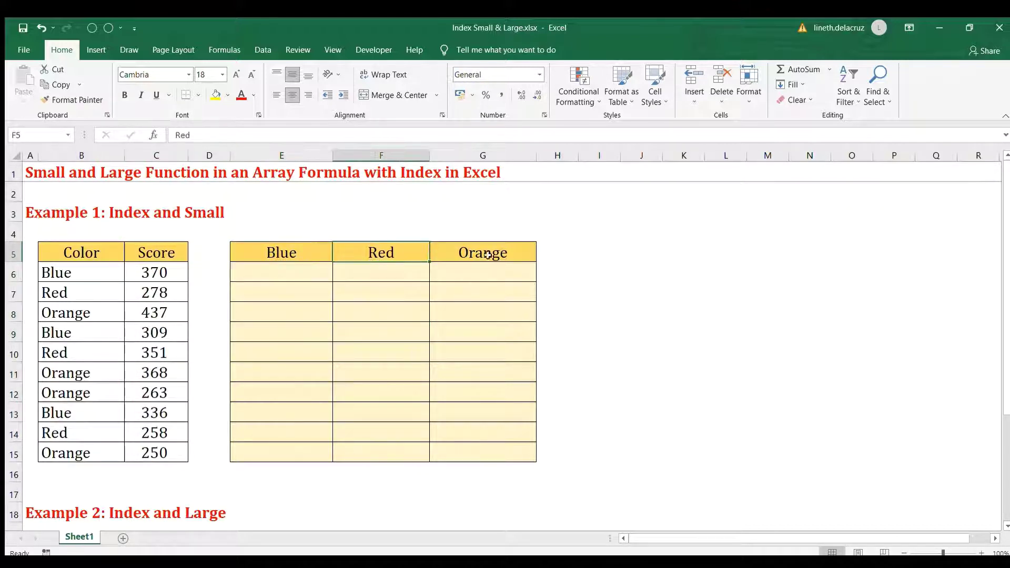
drag(297, 265, 480, 340)
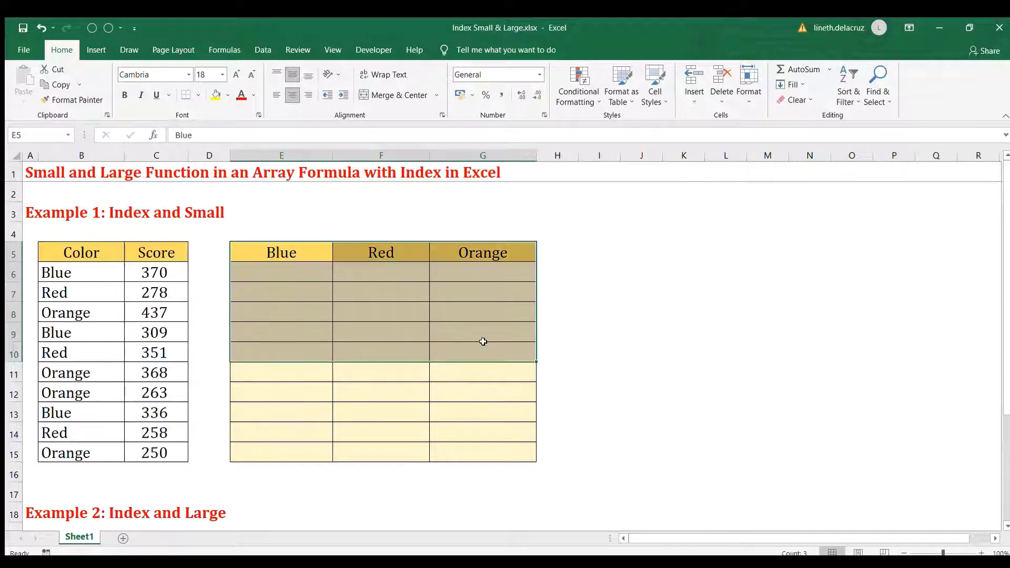
click(303, 272)
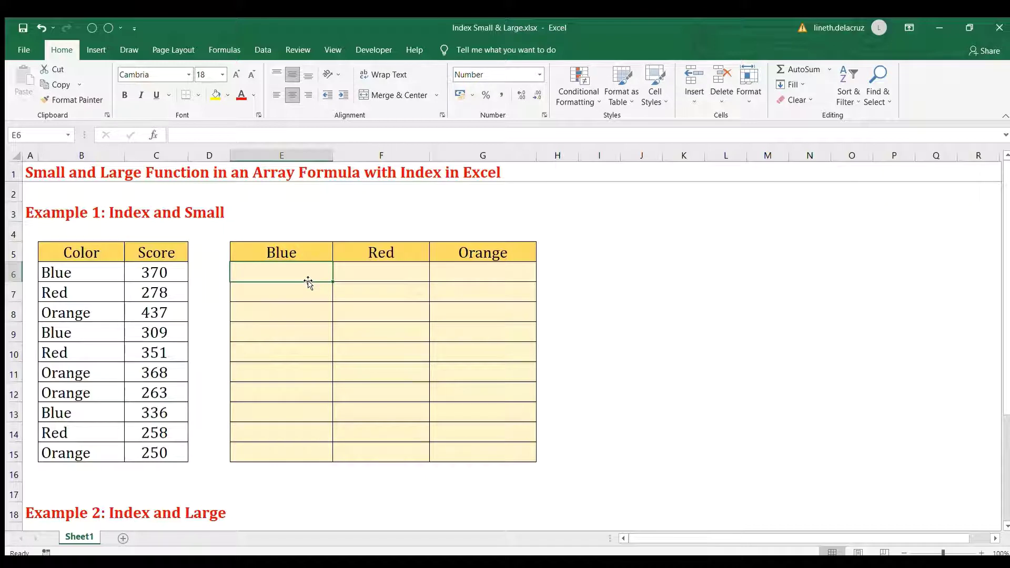
- Start E6 with =SMALL(IF($B$6:$B$15=E$5, using an absolute range and row-locked header
text(=small()
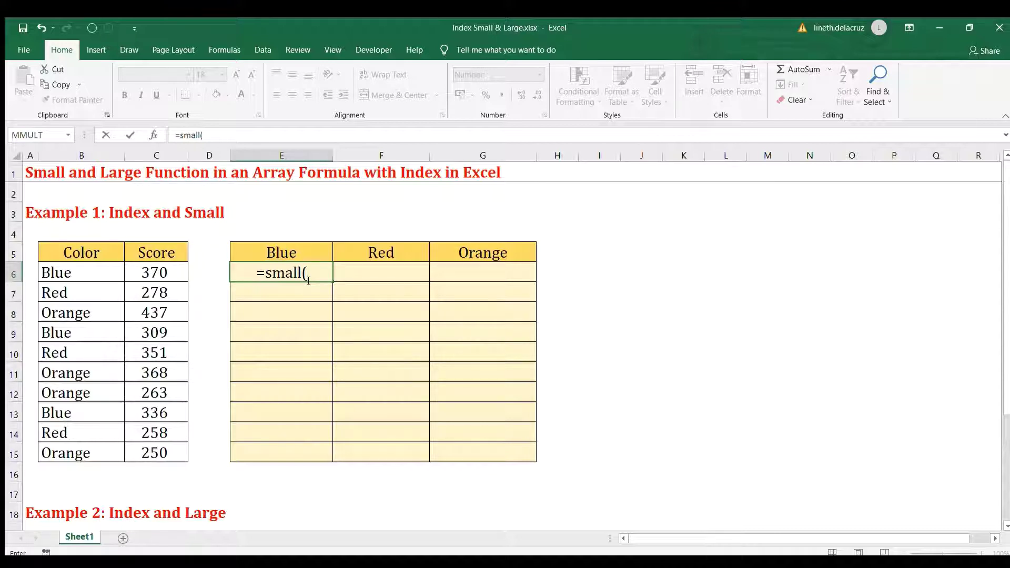
text(if()
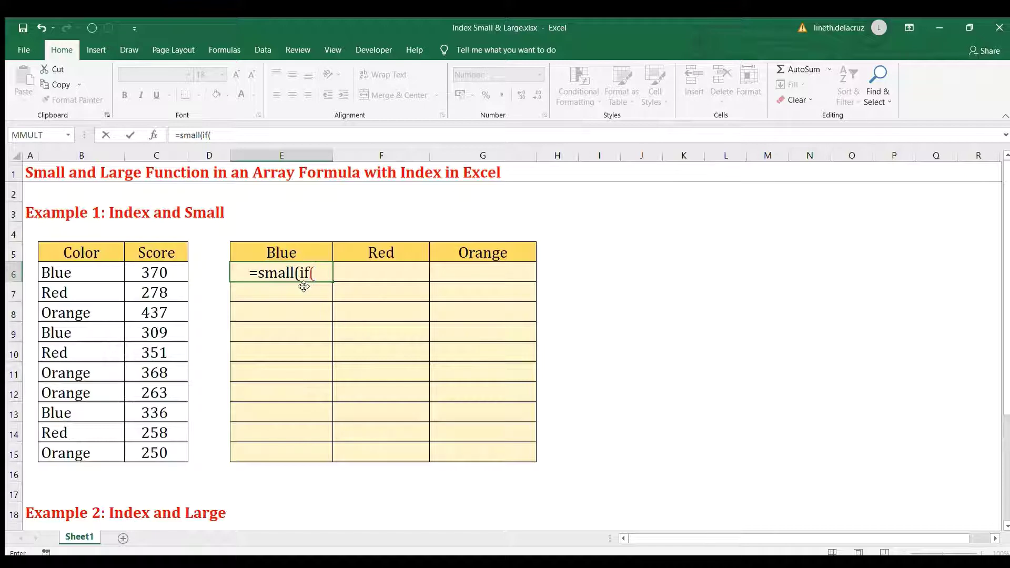
drag(86, 266, 86, 452)
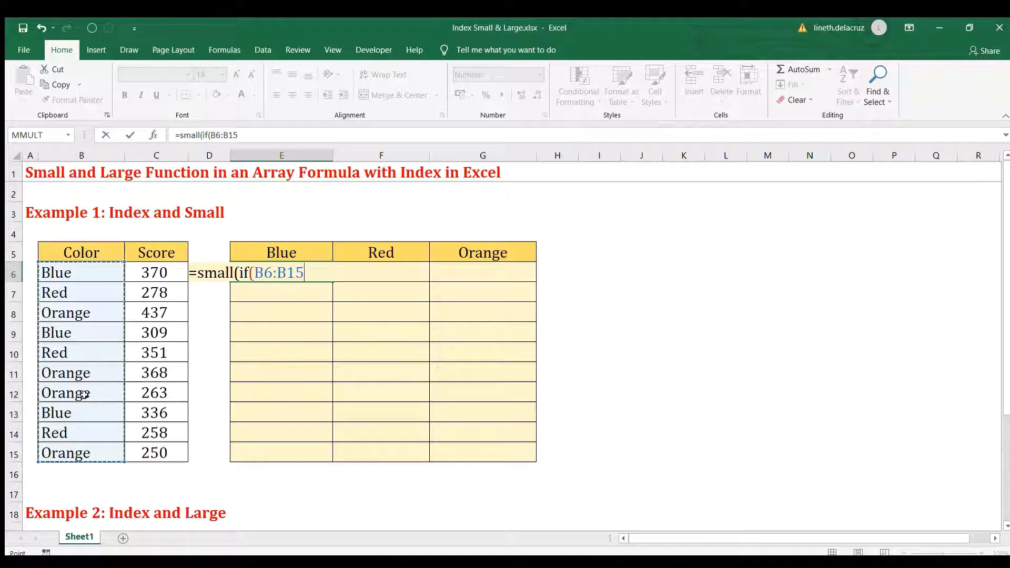
text(=)
click(283, 251)
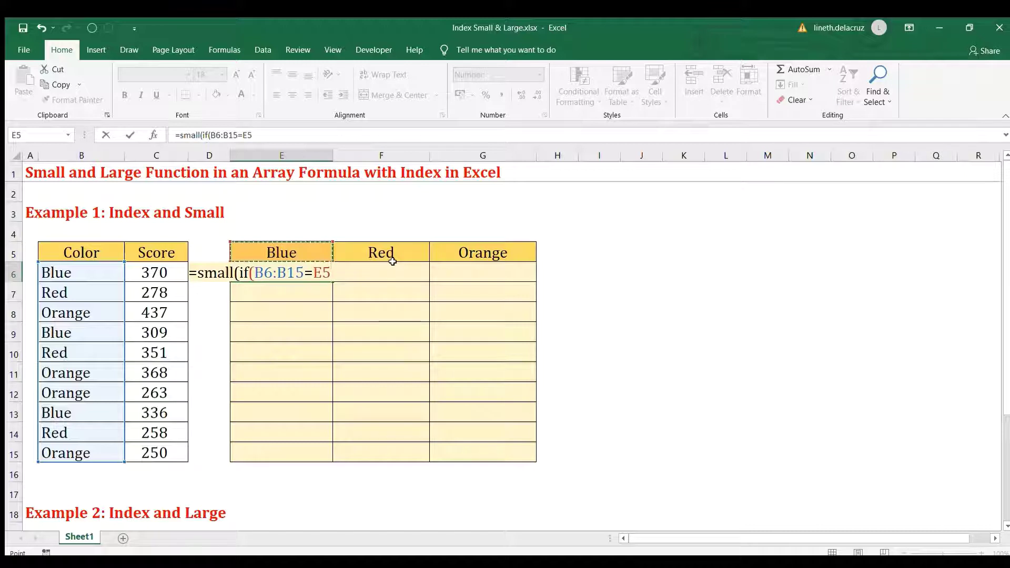
text(,)
drag(265, 272, 290, 272)
key(F4)
double_click(350, 272)
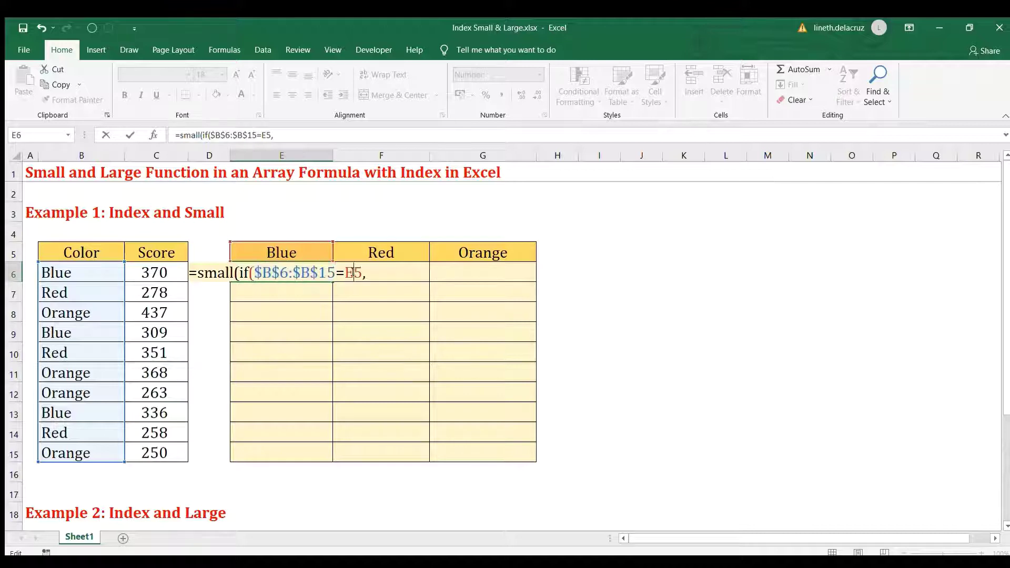
key(F4)
key(F4)
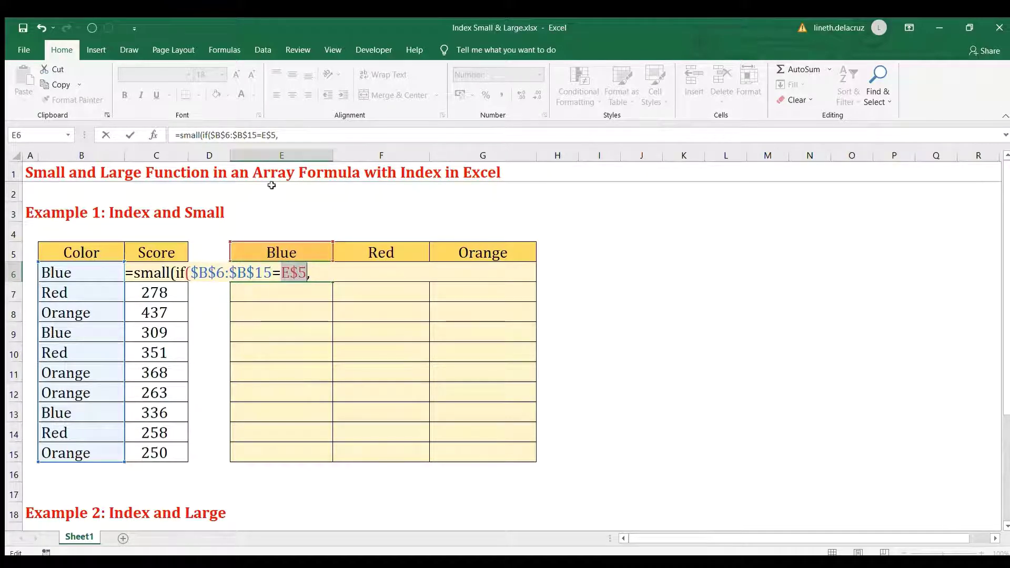
- Add row($C$6:$C$15)-min(row($C$6:$C$15))+1 as the IF's position values
click(319, 278)
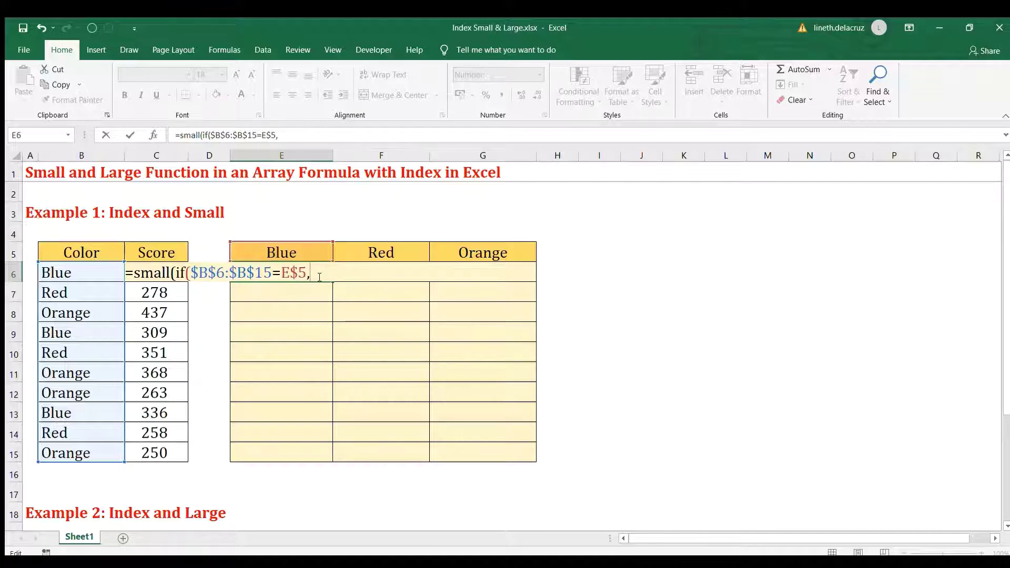
text(row()
click(167, 273)
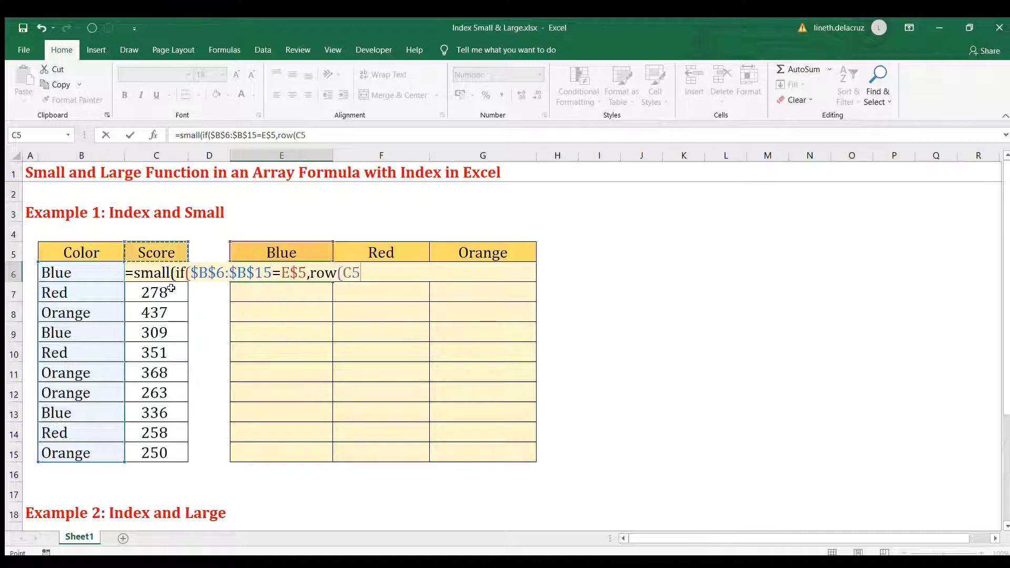
key(ctrl+shift+Down)
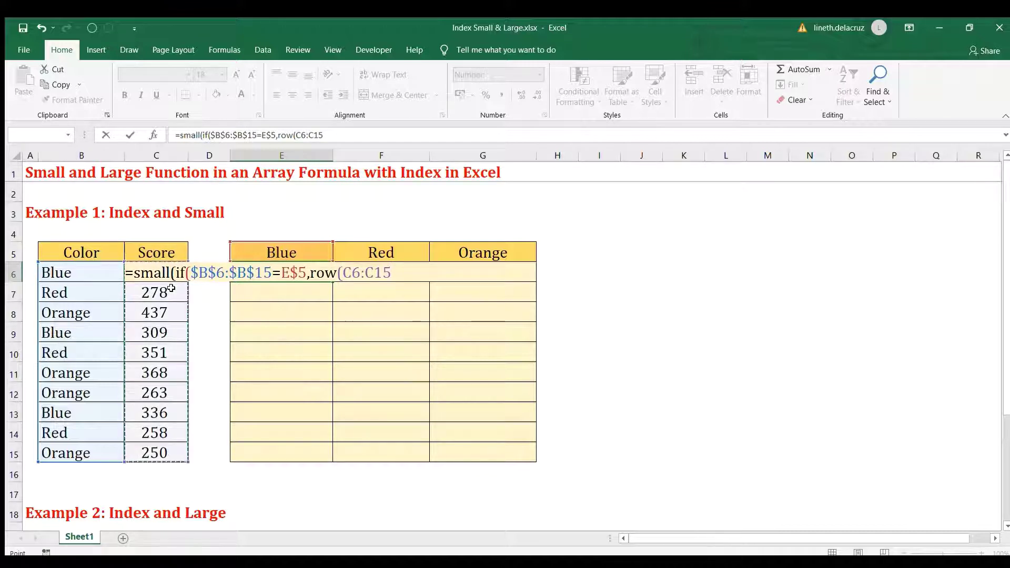
key(F4)
text()-)
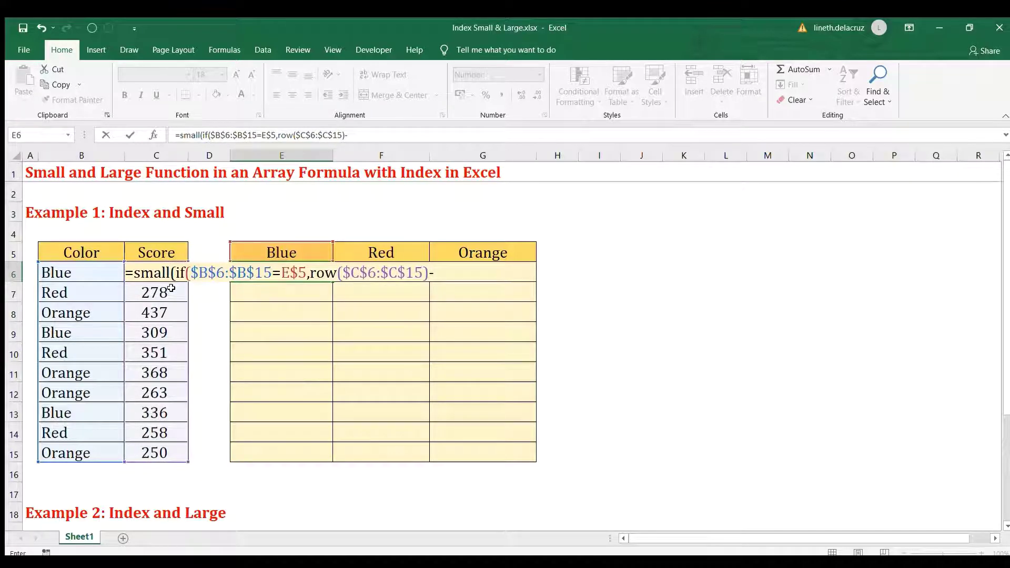
text(min (row()
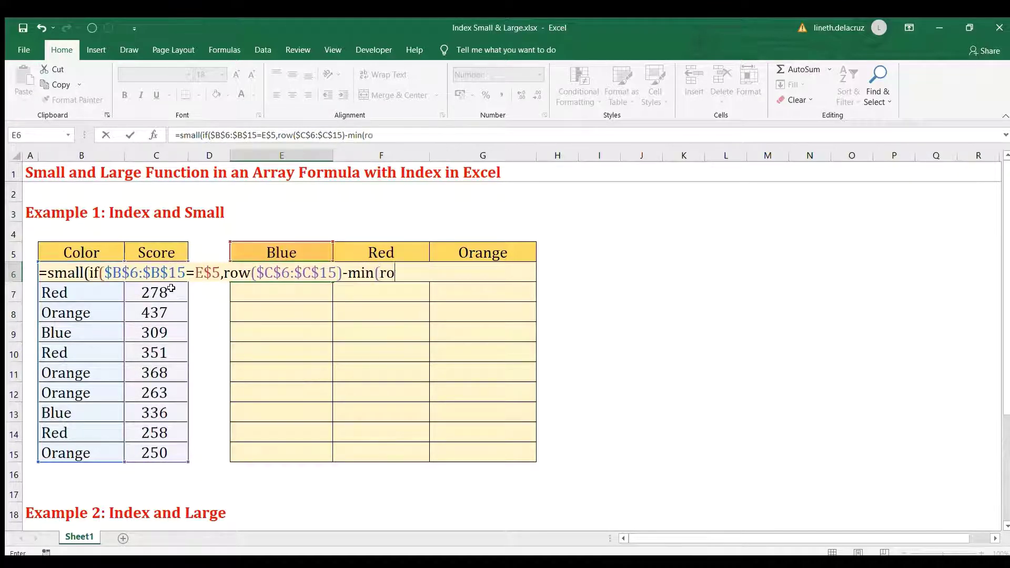
click(144, 251)
key(Down)
key(ctrl+shift+Down)
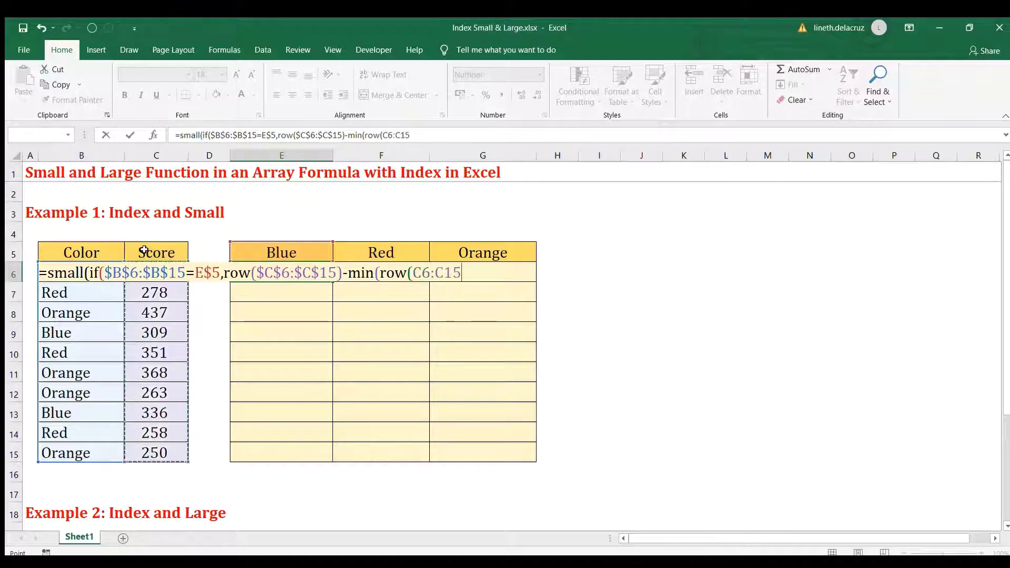
key(F4)
text())
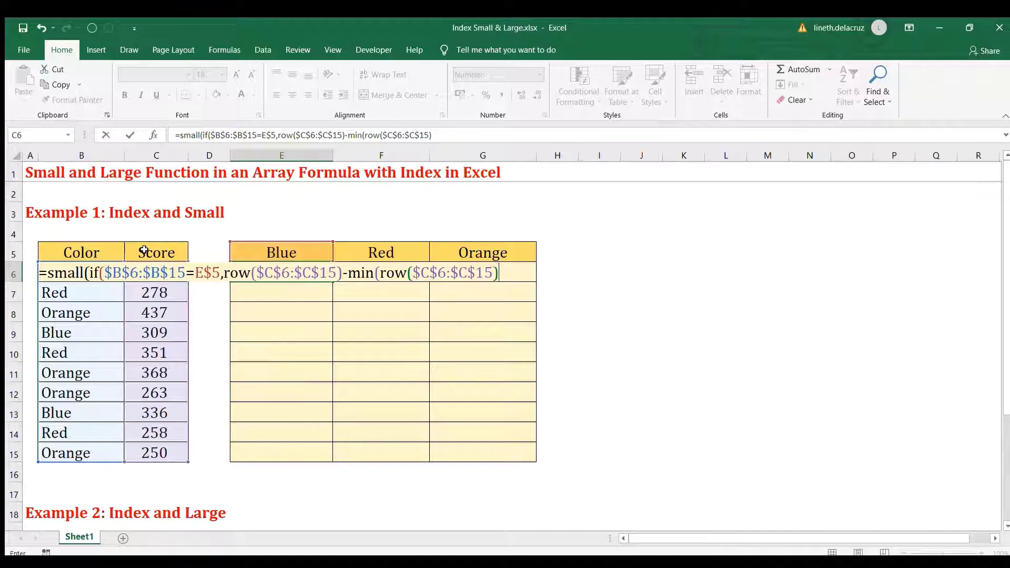
text()+1)
- Preview the row-position expression with F9 to confirm 1 to 10, then close the IF
drag(505, 273, 224, 272)
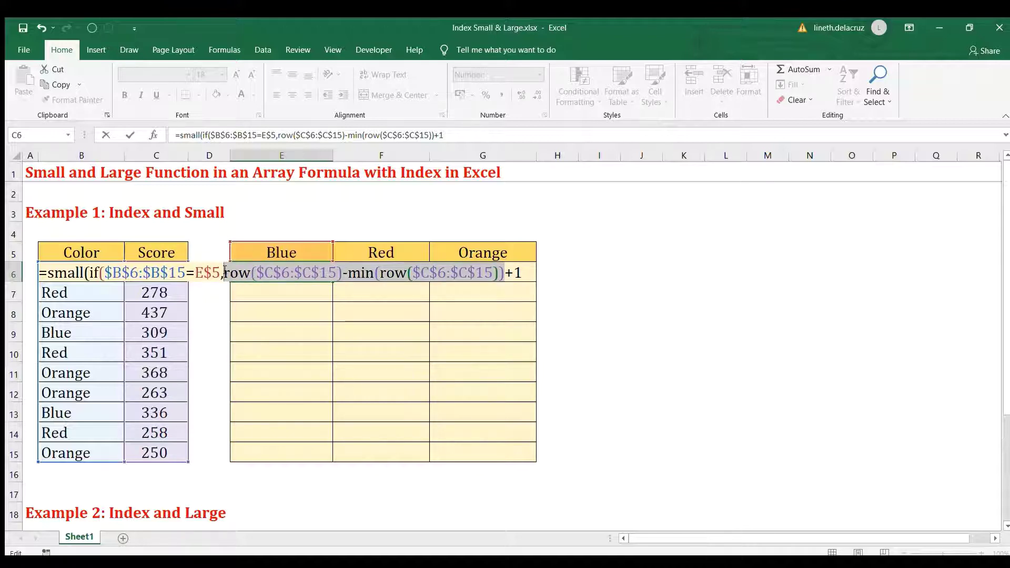
key(F9)
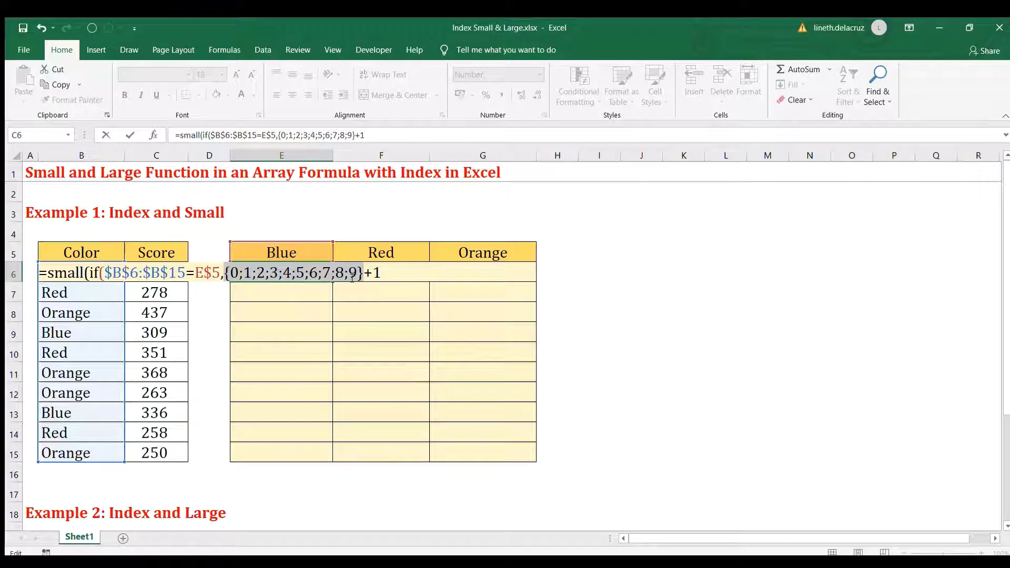
key(ctrl+z)
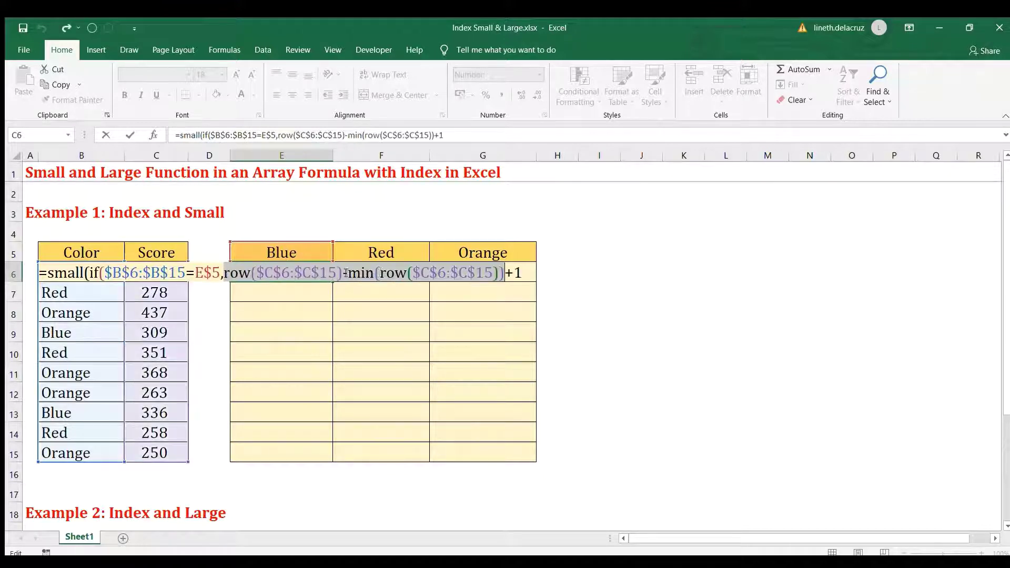
drag(525, 273, 225, 273)
key(F9)
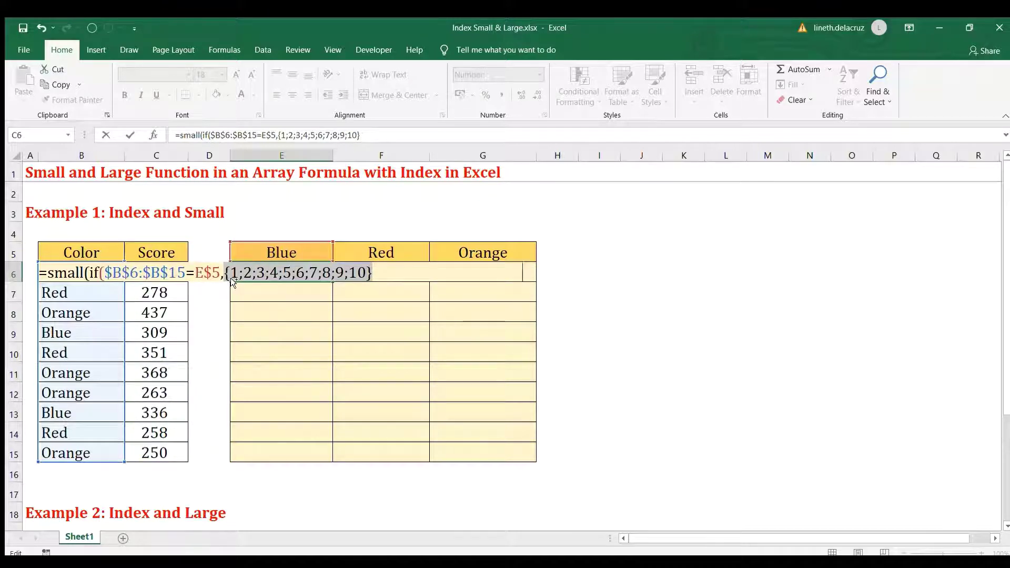
key(ctrl+z)
click(523, 273)
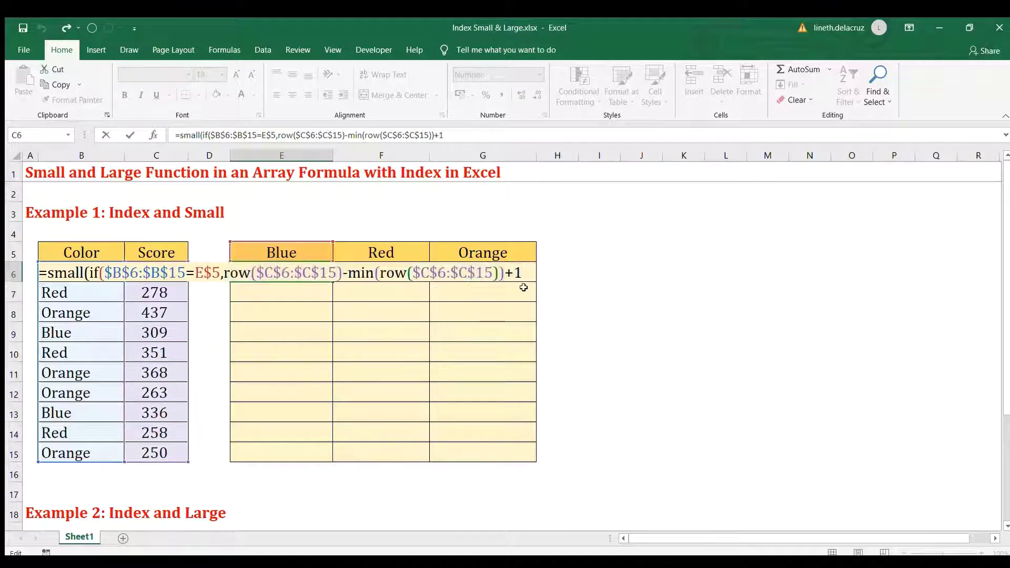
text())
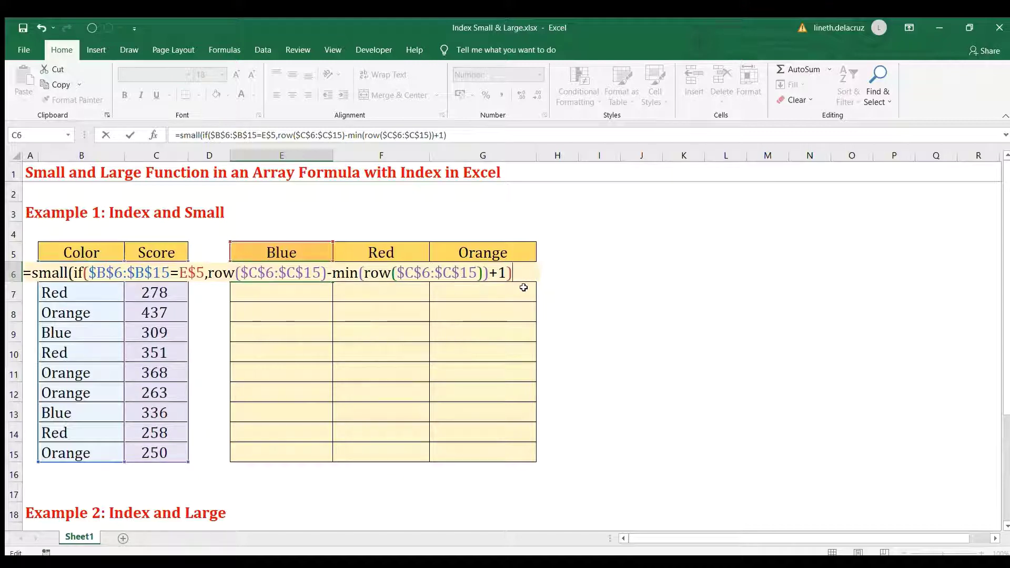
text(,)
- Add ROWS($C$6:$C6) as SMALL's k and array-enter E6, returning 1
text(rows()
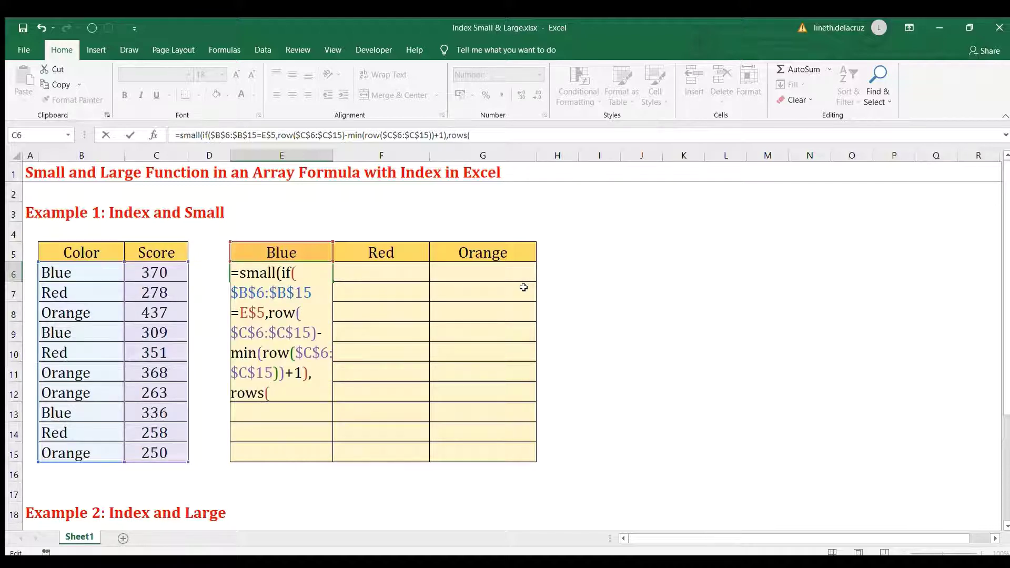
click(147, 272)
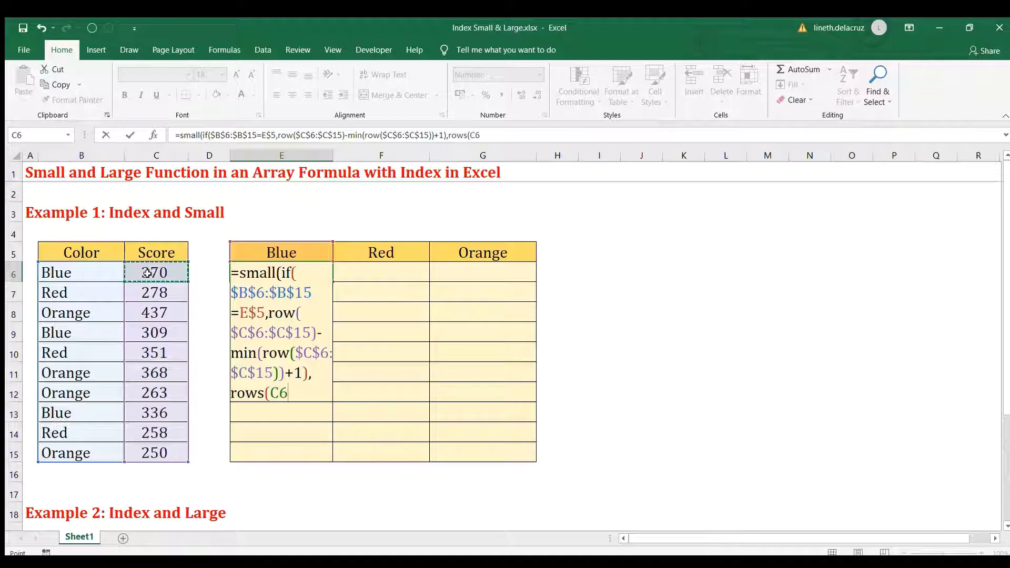
text(:)
drag(310, 393, 280, 392)
click(279, 393)
key(F4)
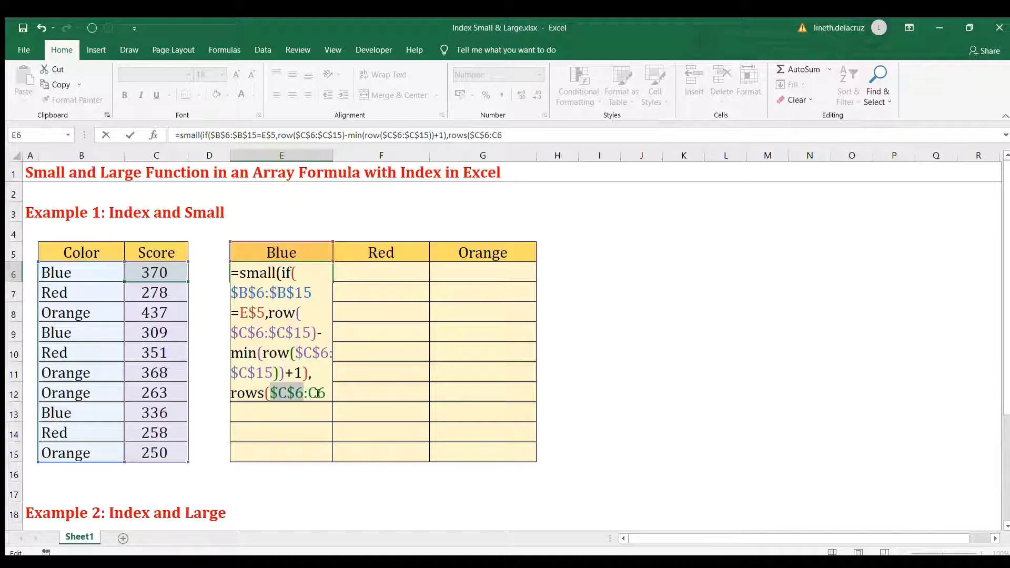
click(317, 393)
key(F4)
key(F4)
key(F4)
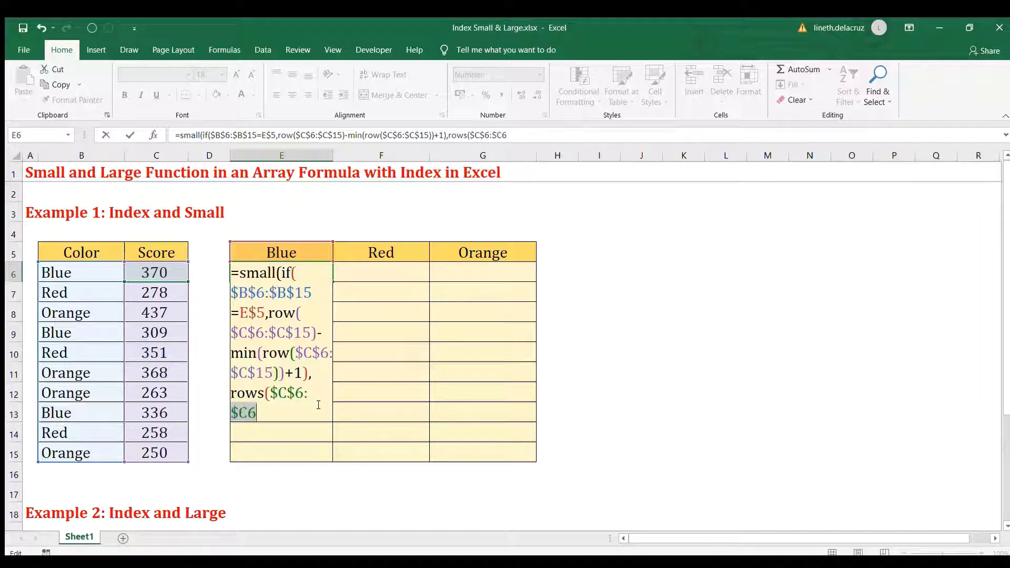
click(308, 409)
text())
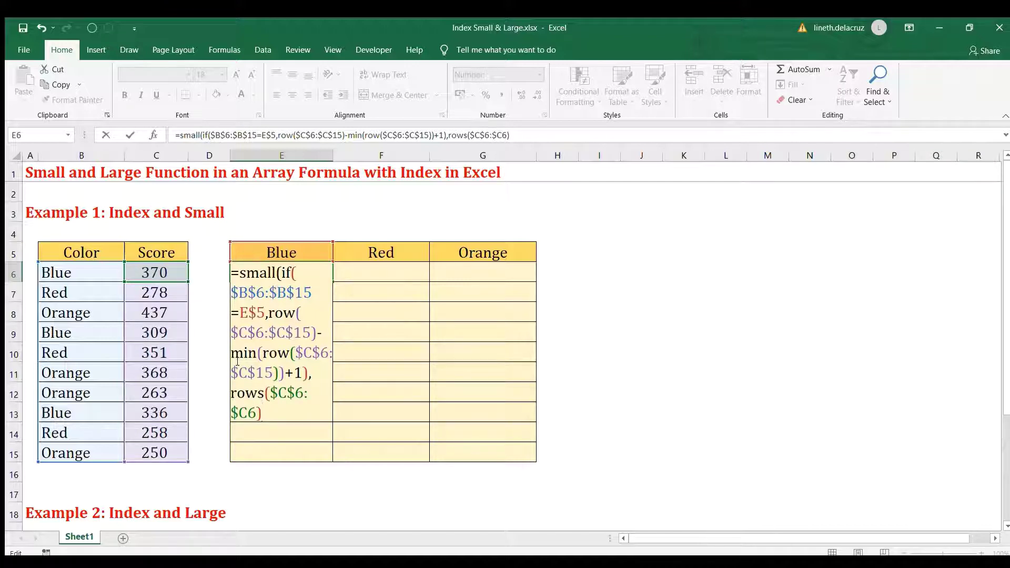
key(ctrl+shift+Return)
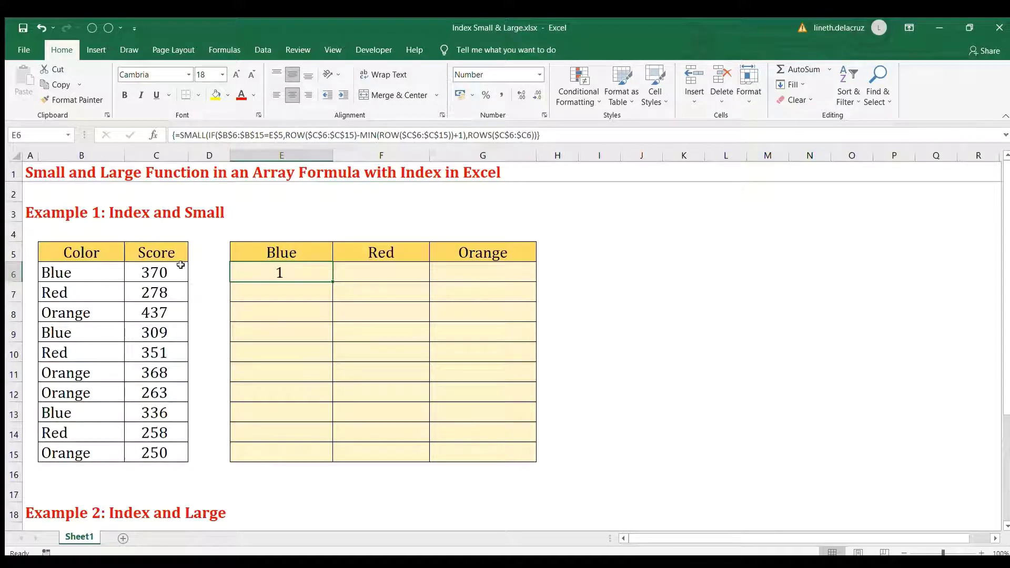
- Copy E6's formula into F6:G6 and E7:G15 to fill the results table
key(ctrl+c)
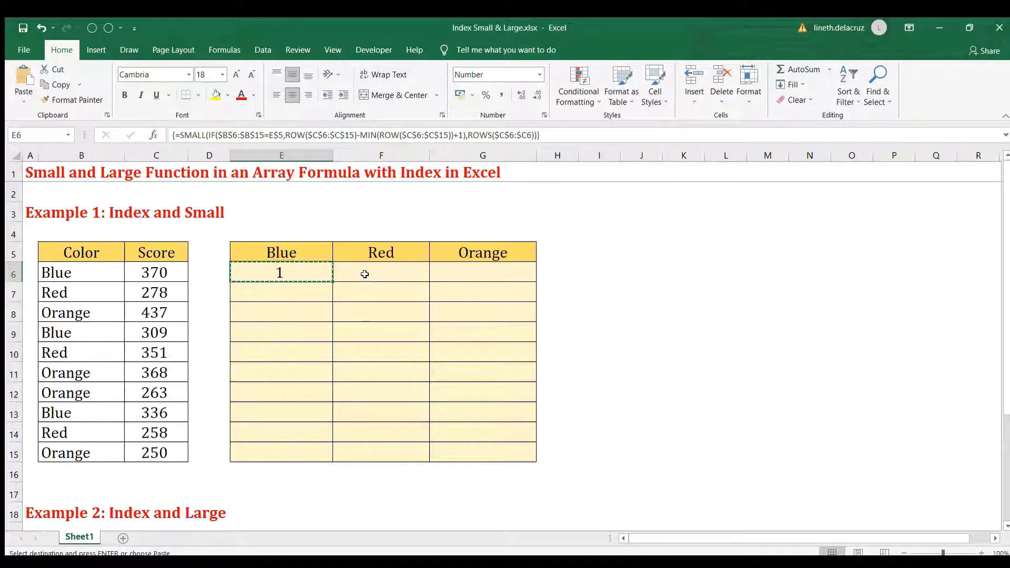
drag(420, 273, 453, 271)
key(ctrl+v)
drag(286, 291, 522, 449)
key(ctrl+v)
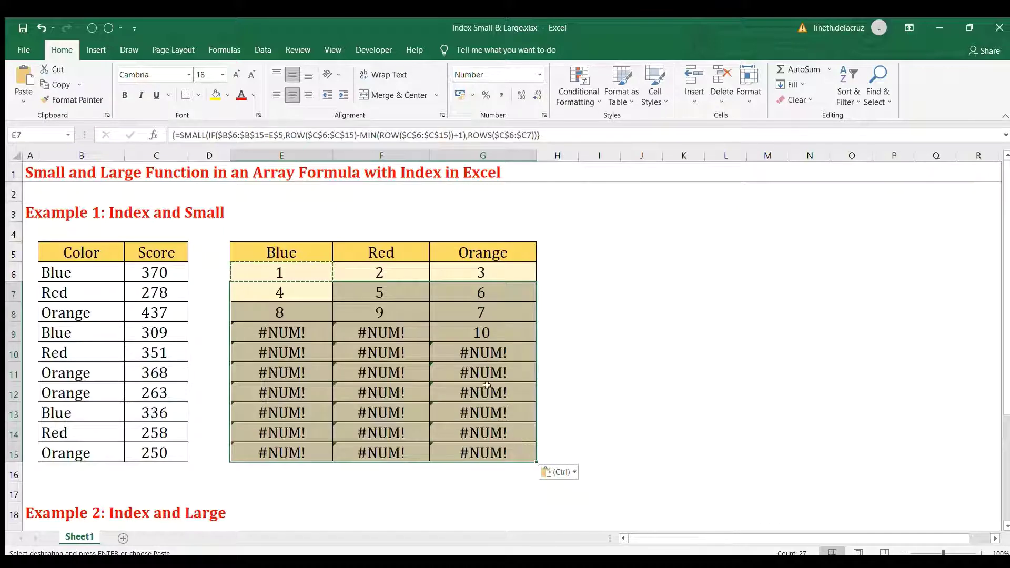
- Check scores in C6, C9 and C13, then reopen E6's formula for editing
click(155, 270)
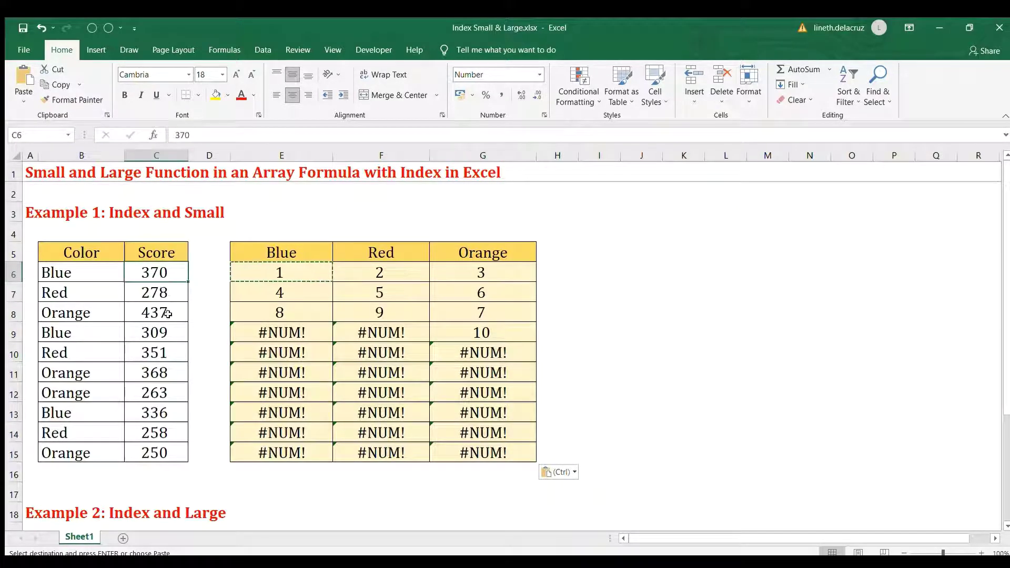
click(161, 334)
click(162, 411)
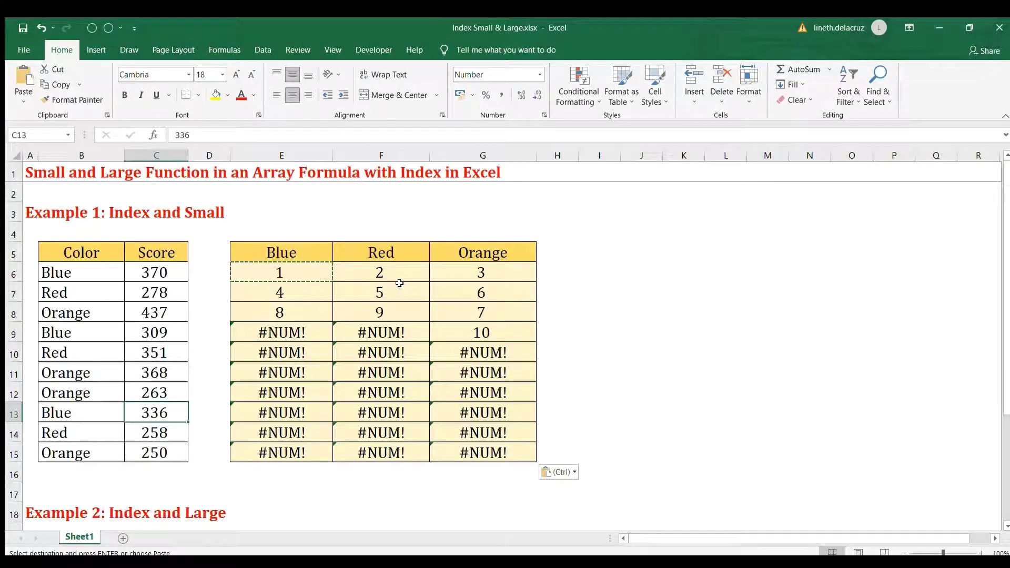
click(321, 269)
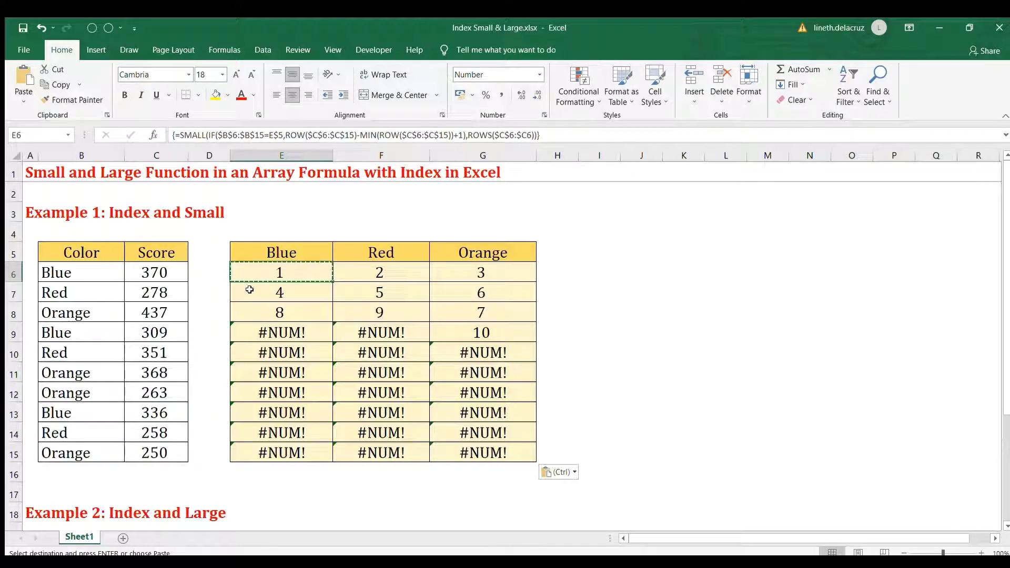
key(F2)
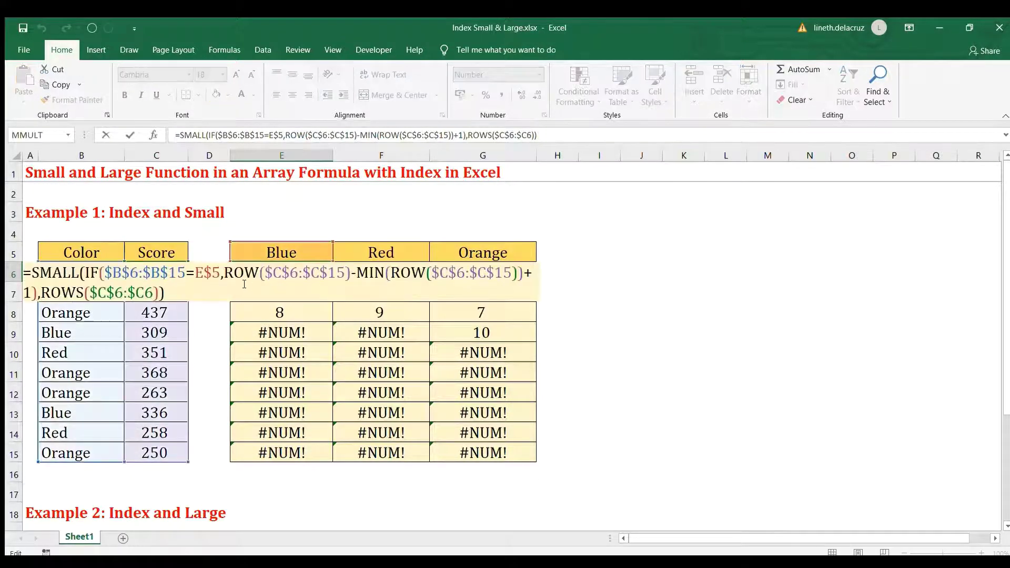
- Wrap E6's formula in INDEX($C$6:$C$15, …) and IFERROR(…,"") as an array formula
click(34, 274)
text(index()
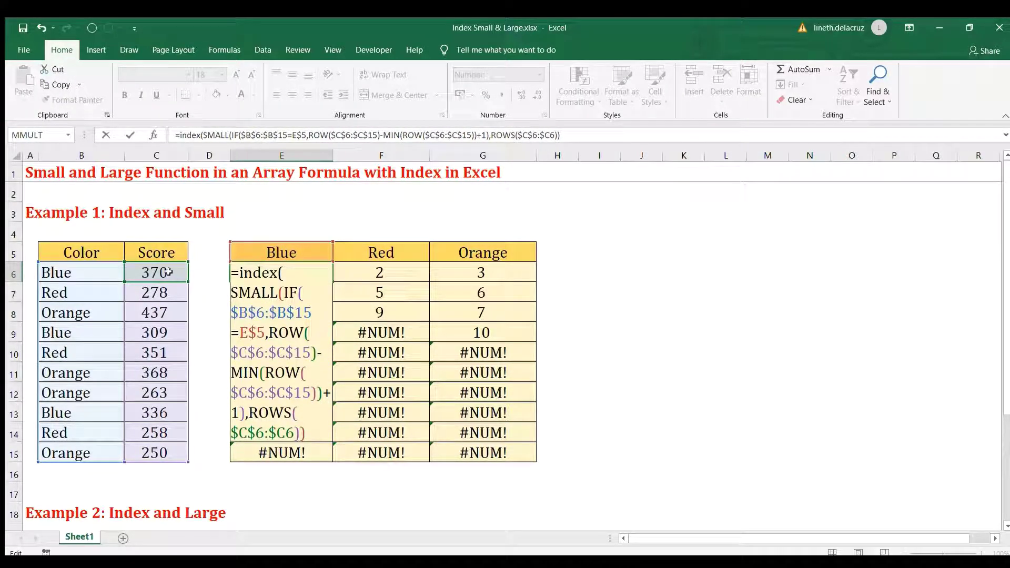
drag(164, 272, 158, 446)
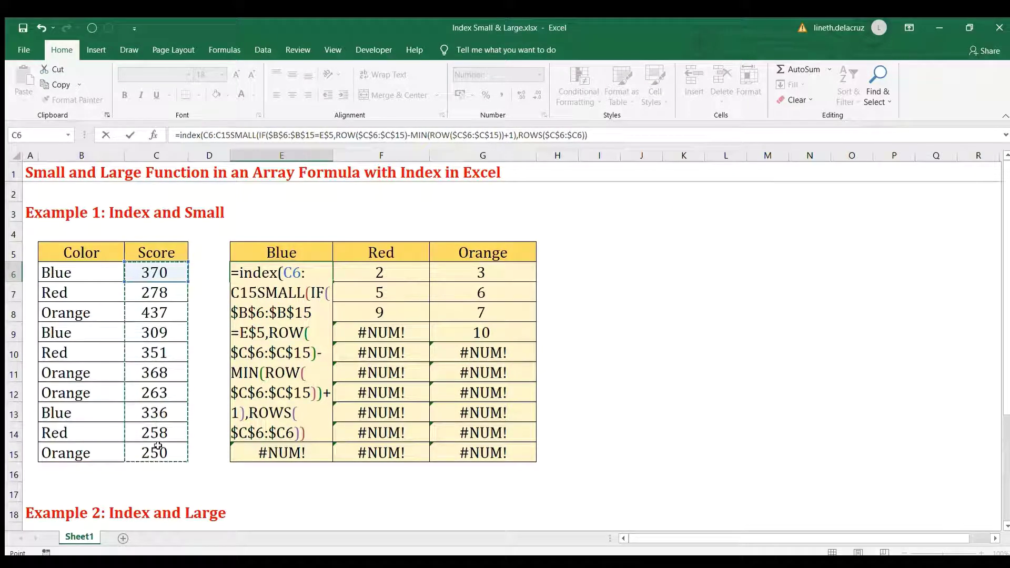
key(F4)
text(,)
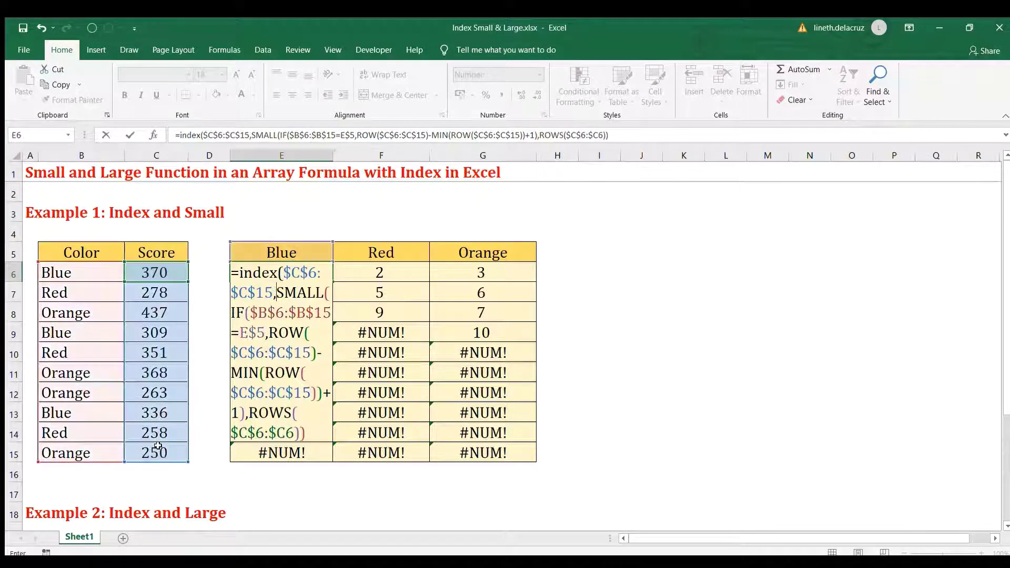
click(315, 432)
text())
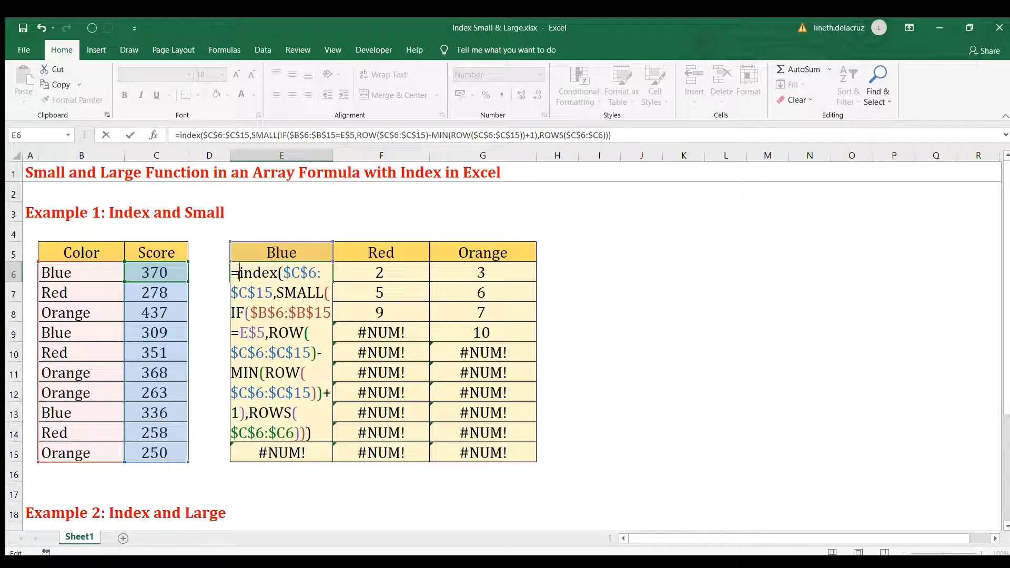
text(iferror)
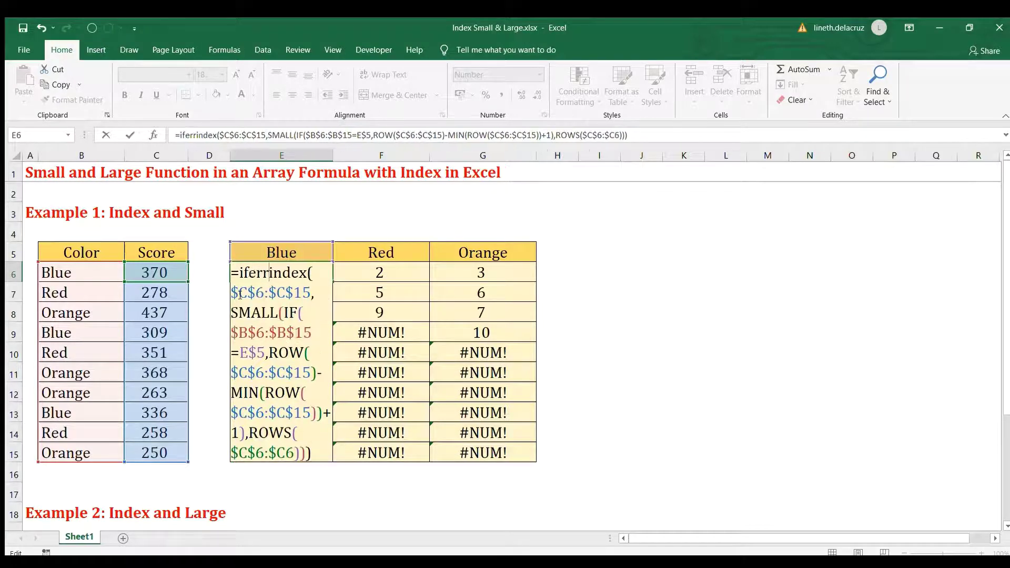
text(()
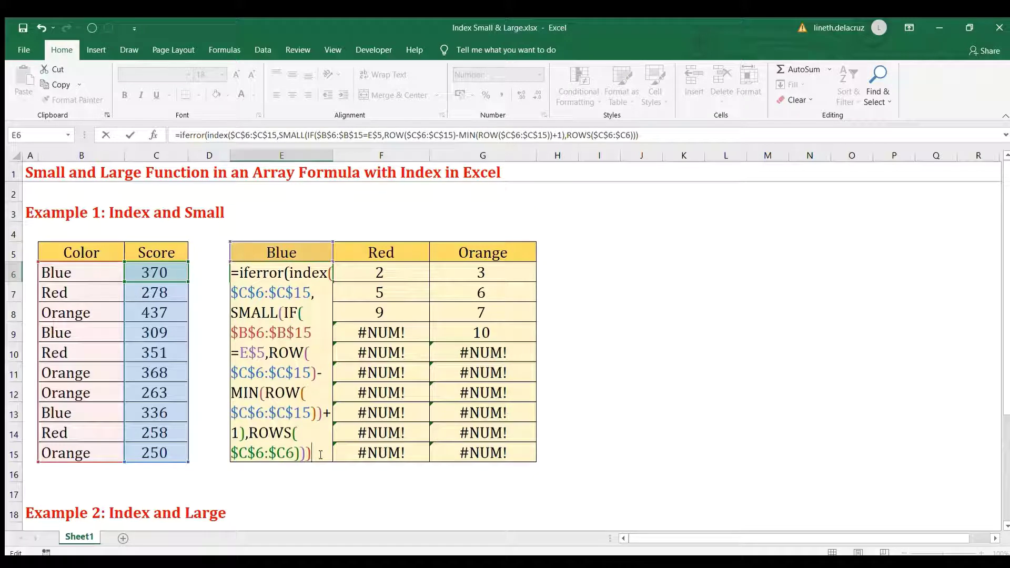
text(""))
key(ctrl+shift+Return)
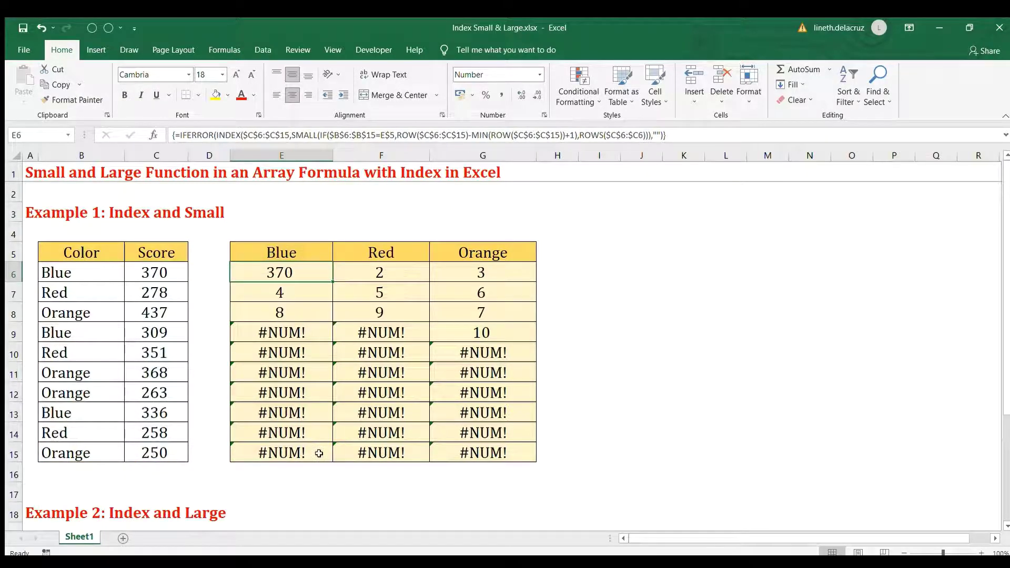
- Copy the new E6 formula across F6:G6 and down E7:G15
key(ctrl+c)
key(shift+Right)
key(shift+Right)
key(ctrl+v)
key(Down)
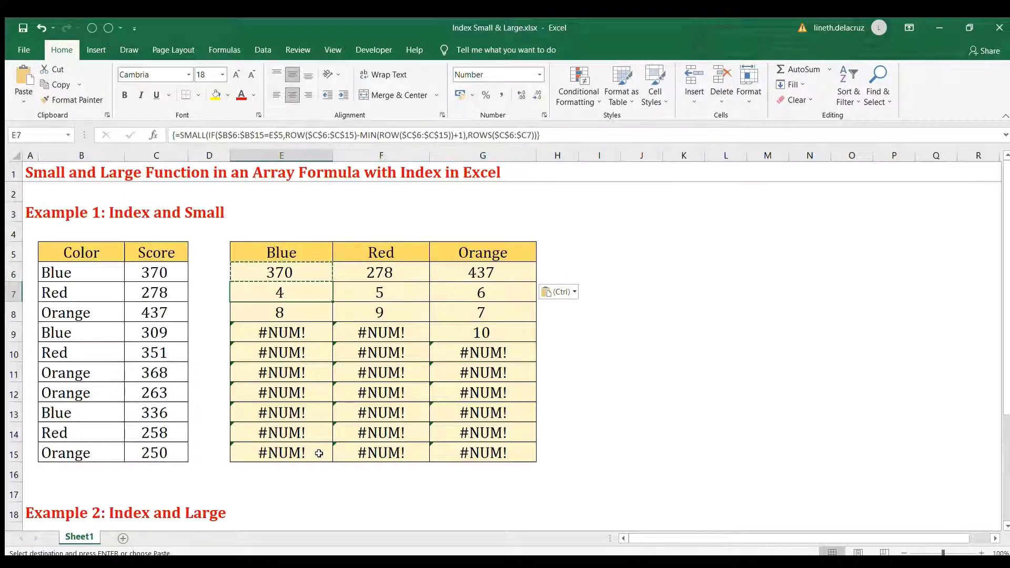
key(shift+Right)
key(shift+Right)
key(ctrl+shift+Down)
key(ctrl+v)
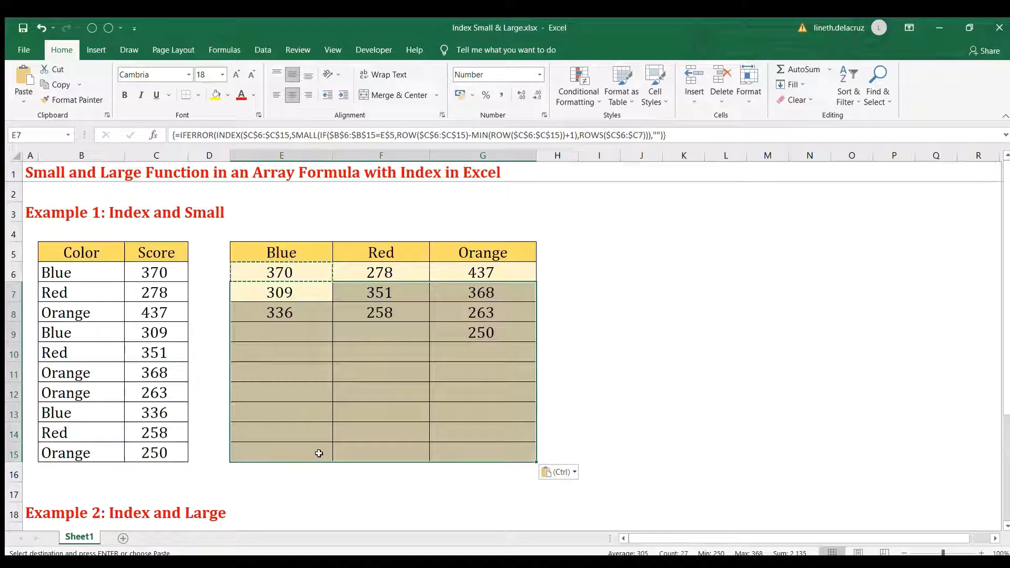
click(303, 371)
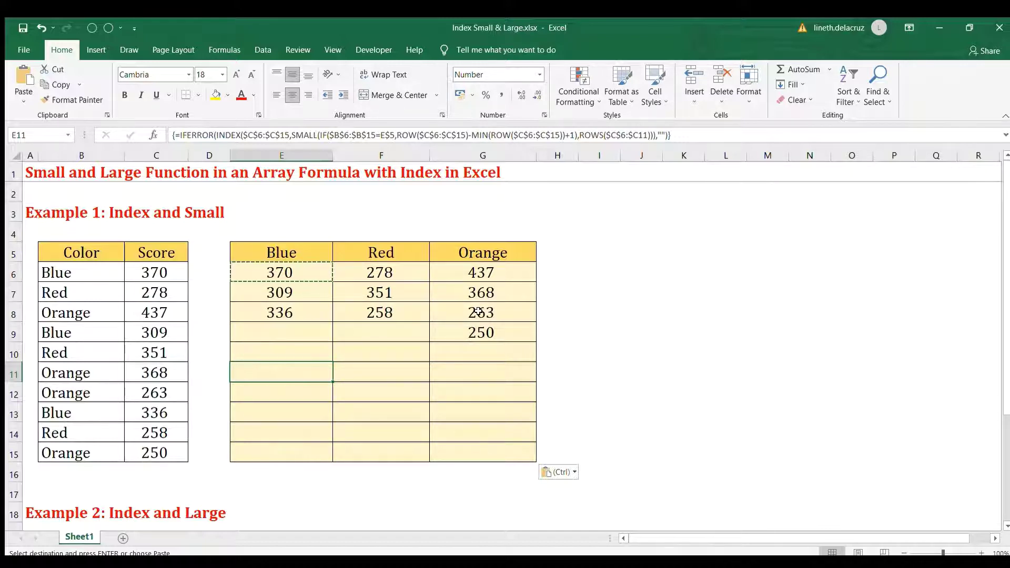
- Scroll to Example 2, compare Company C and D's tied revenues, and select E20
scroll(479, 312, down, 2)
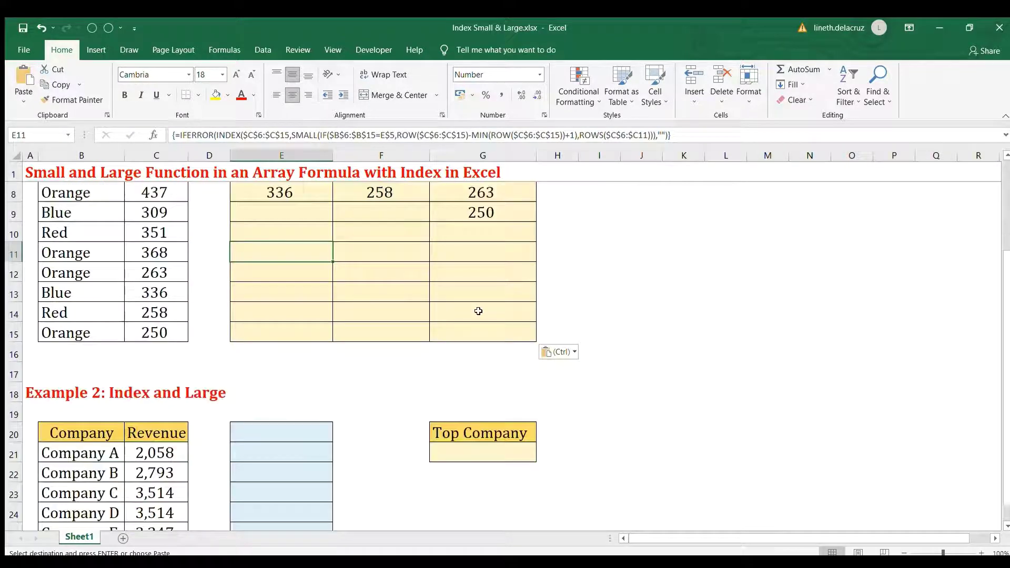
scroll(478, 311, down, 2)
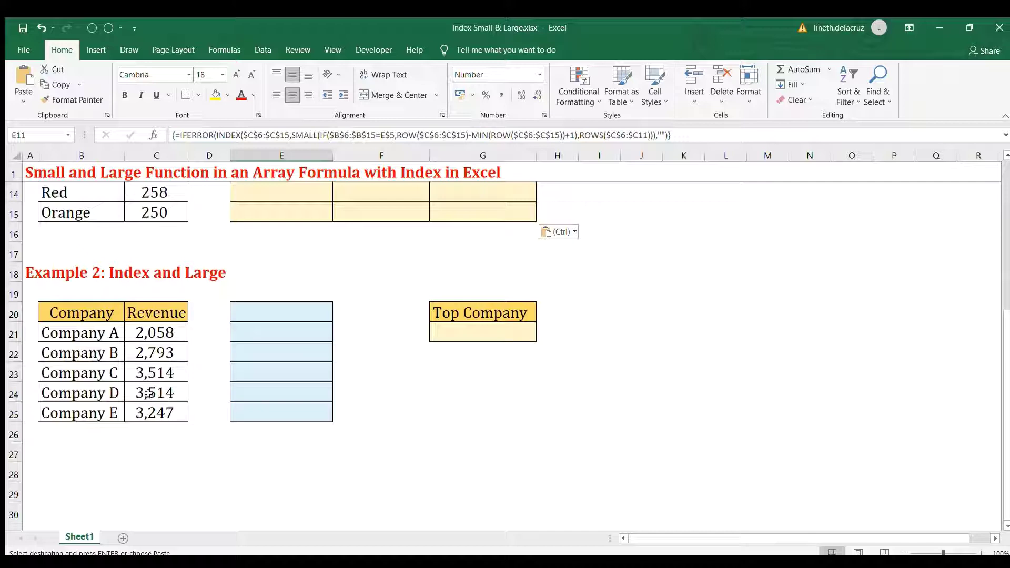
drag(149, 393, 144, 368)
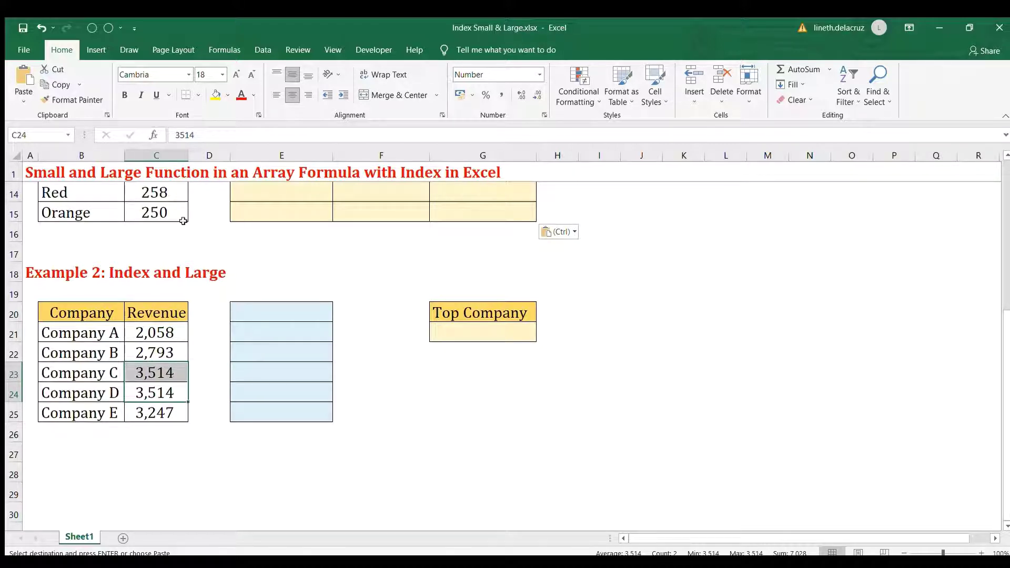
click(277, 312)
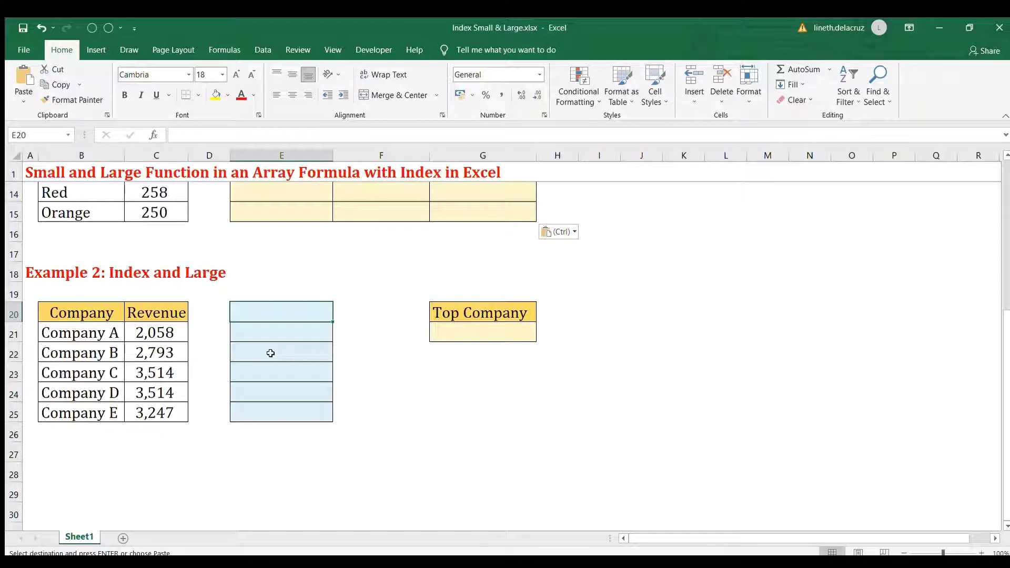
- Start E20 with =LARGE(IF($C$21:$C$25=MAX($C$21:$C$25),ROW($C$21:$C$25), all ranges absolute
text(=l)
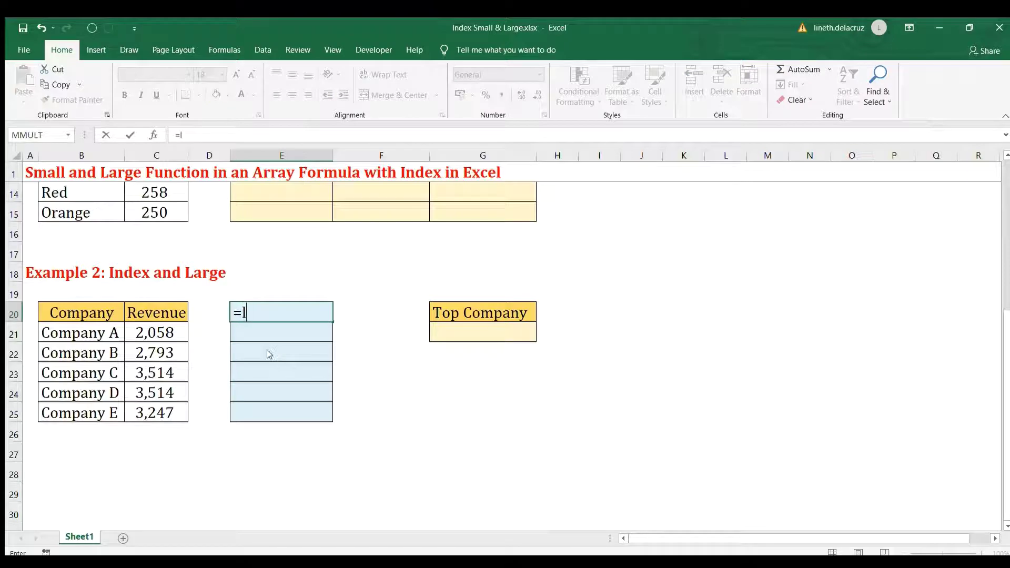
text(arge()
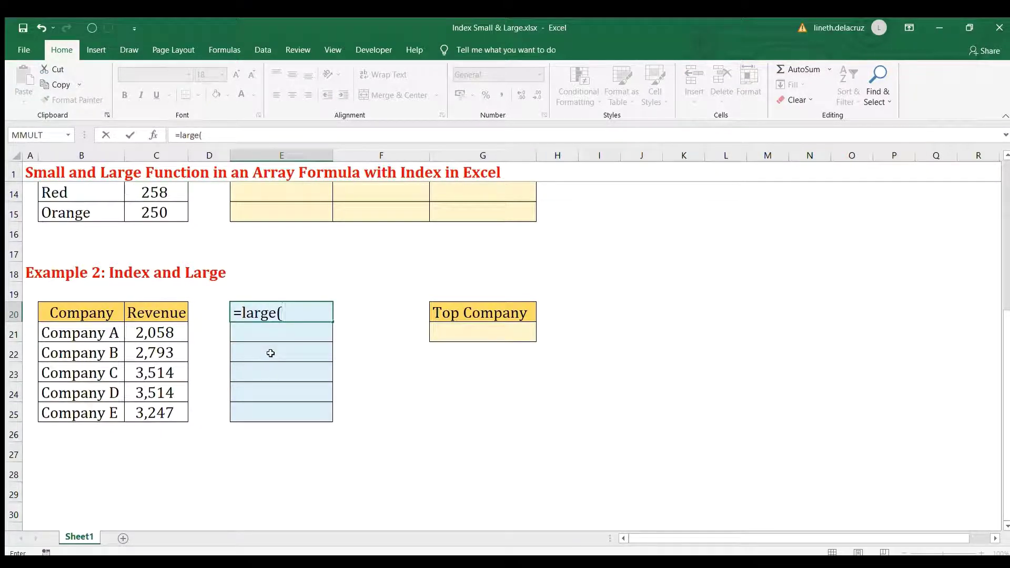
text(if()
drag(171, 332, 166, 413)
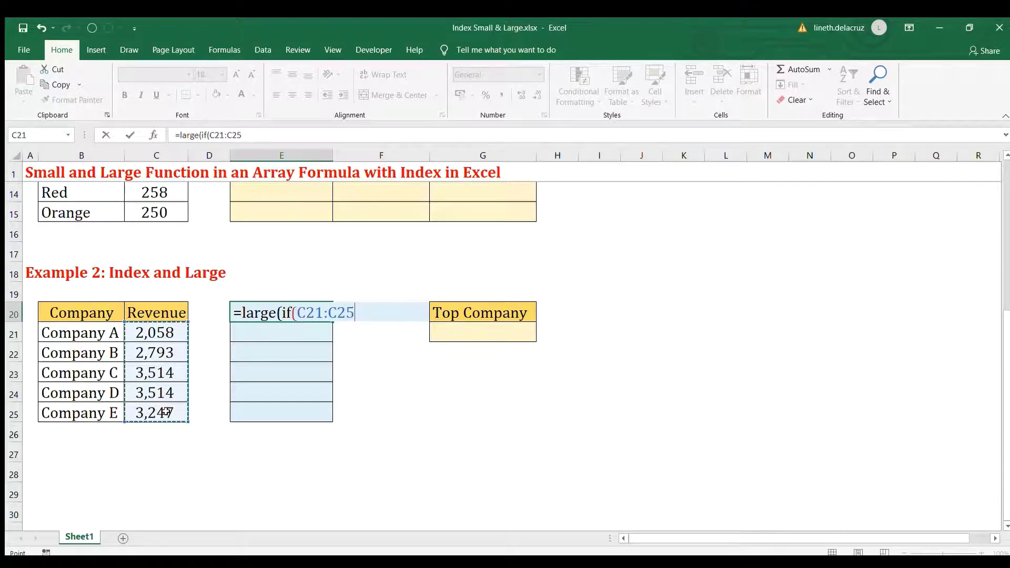
text(=max()
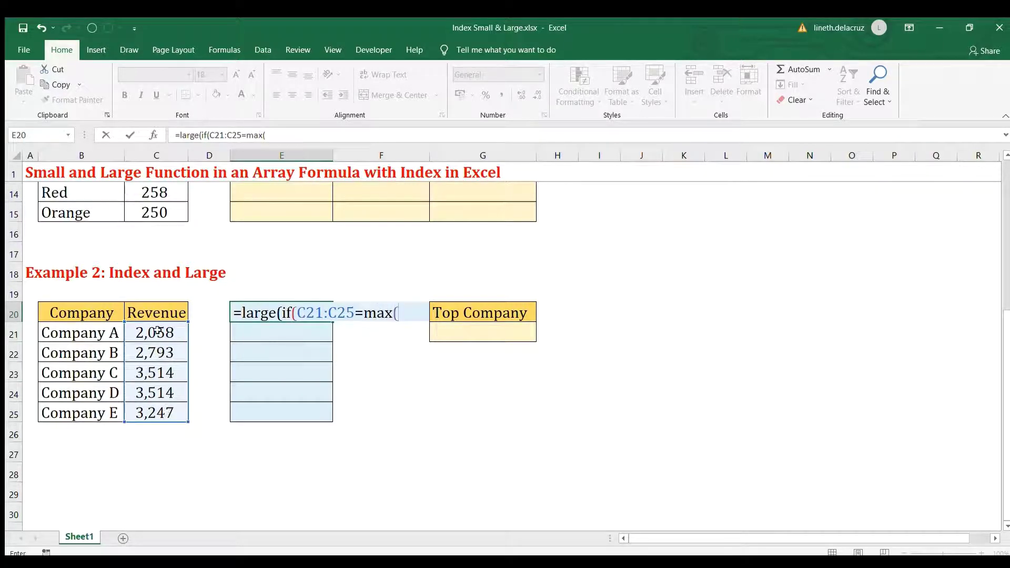
drag(158, 332, 156, 414)
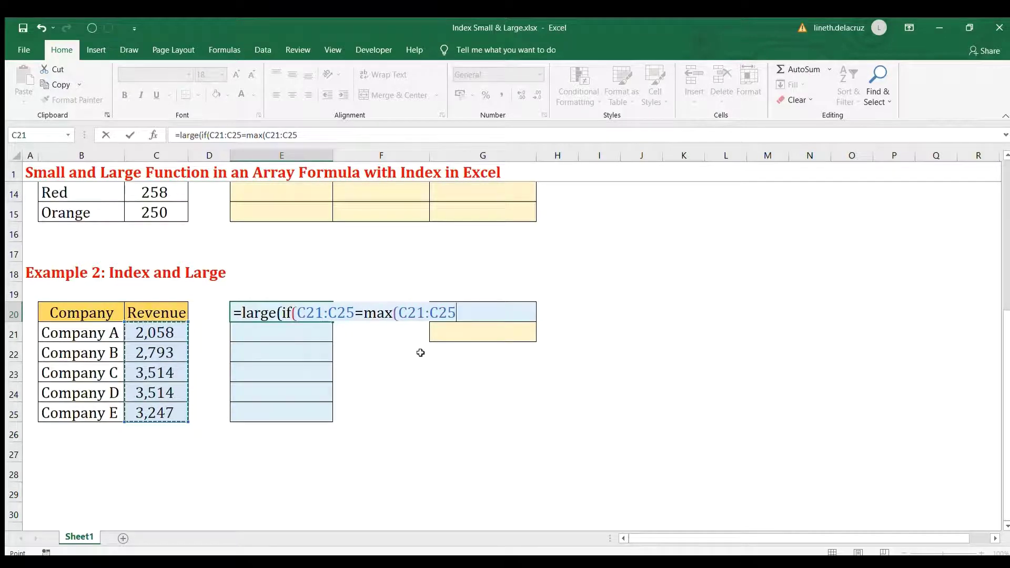
text())
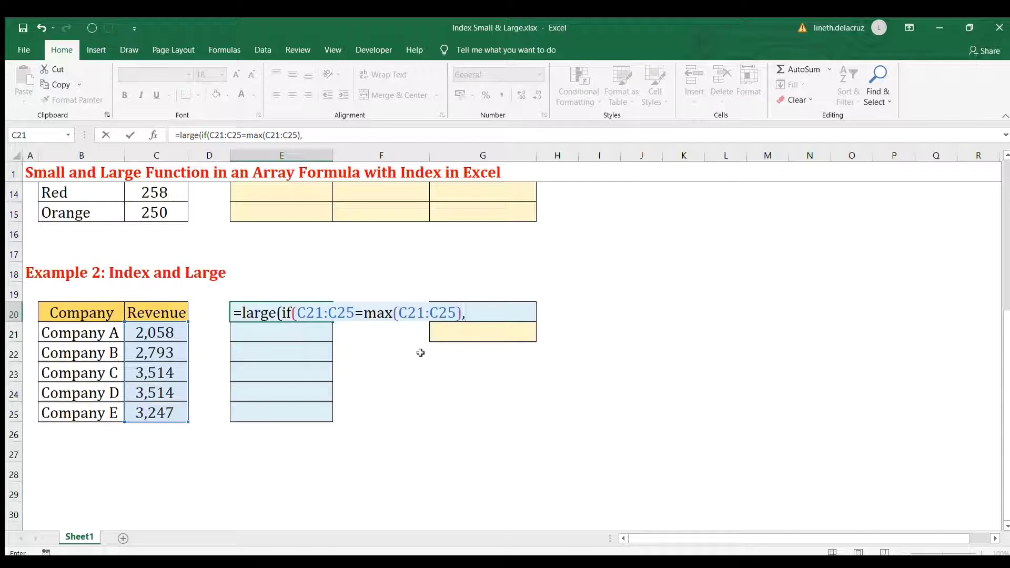
text(,row()
drag(160, 332, 157, 412)
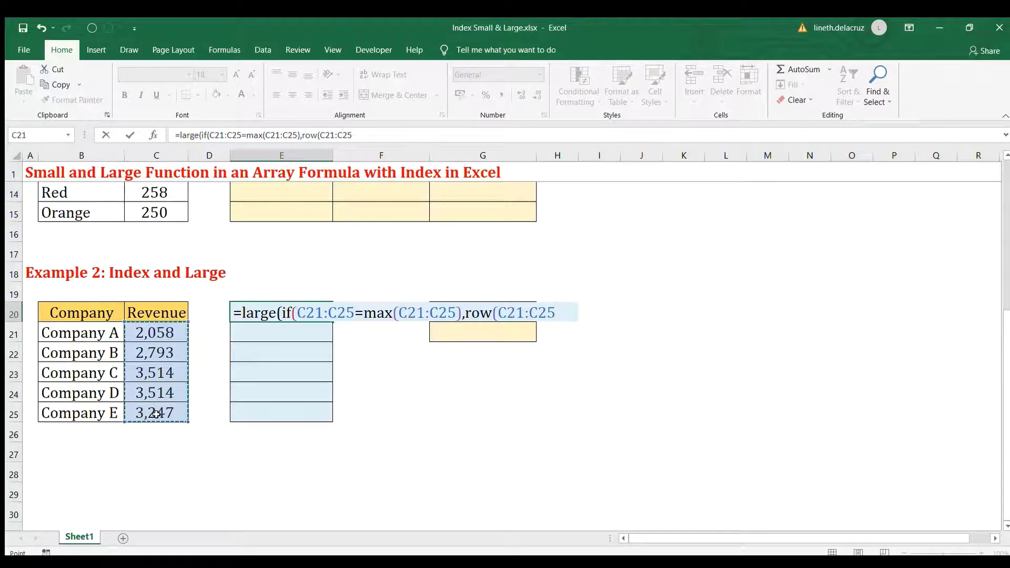
key(F4)
drag(314, 312, 337, 313)
key(F4)
drag(431, 312, 489, 312)
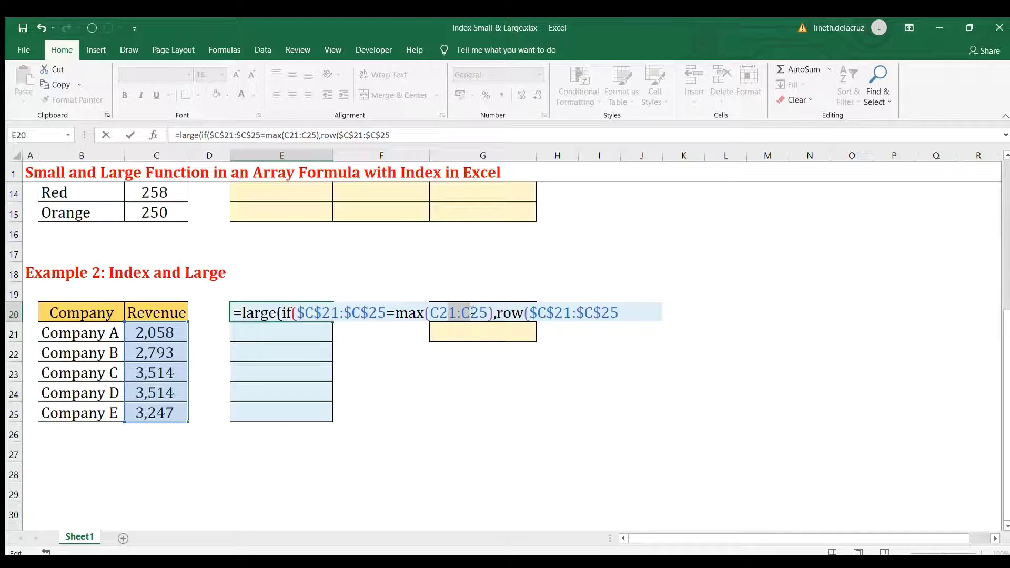
key(F4)
- Subtract ROW($C$21) and add 1 to turn row numbers into positions
click(653, 314)
text()-row()
click(149, 331)
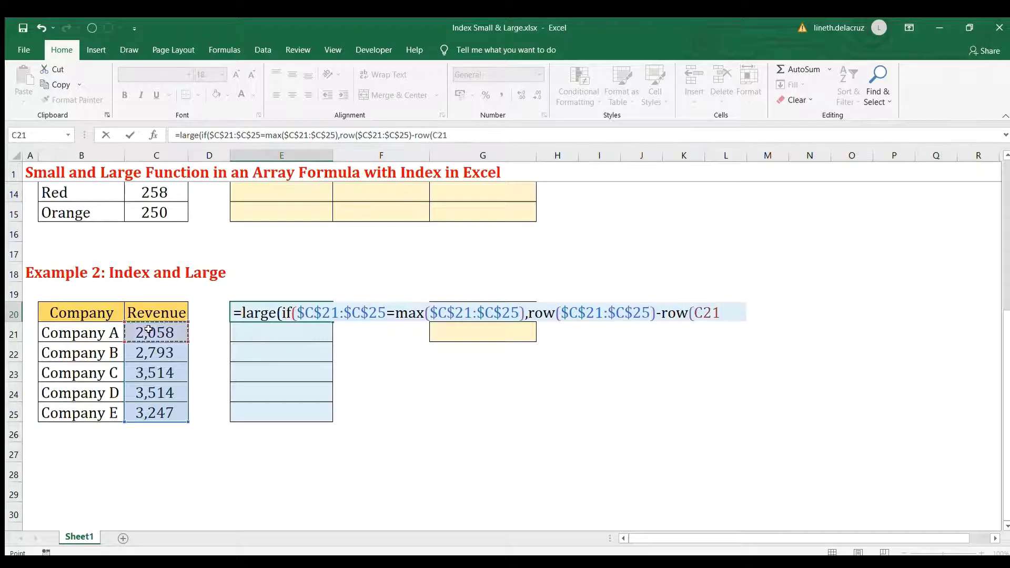
text()+1)
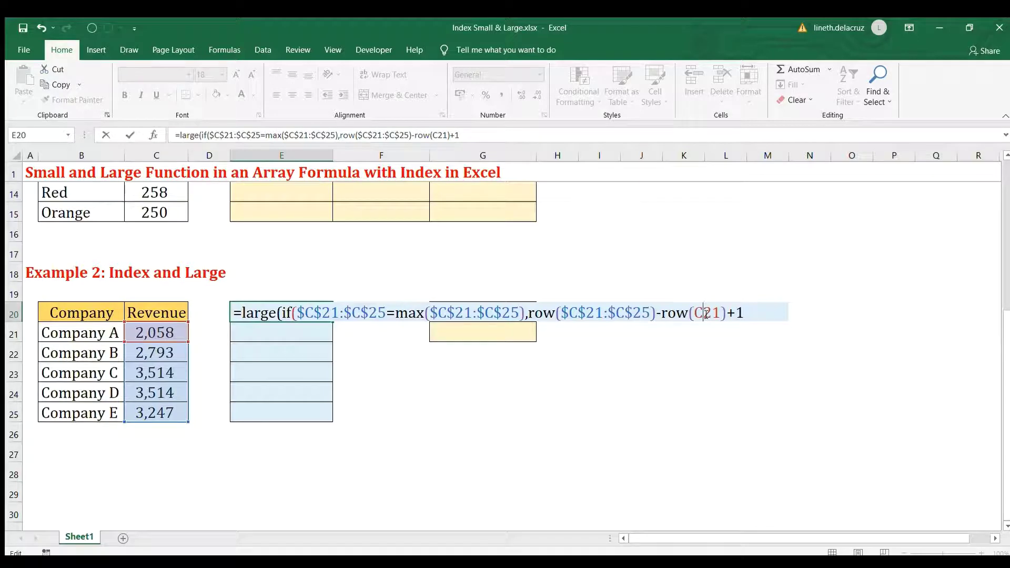
key(F4)
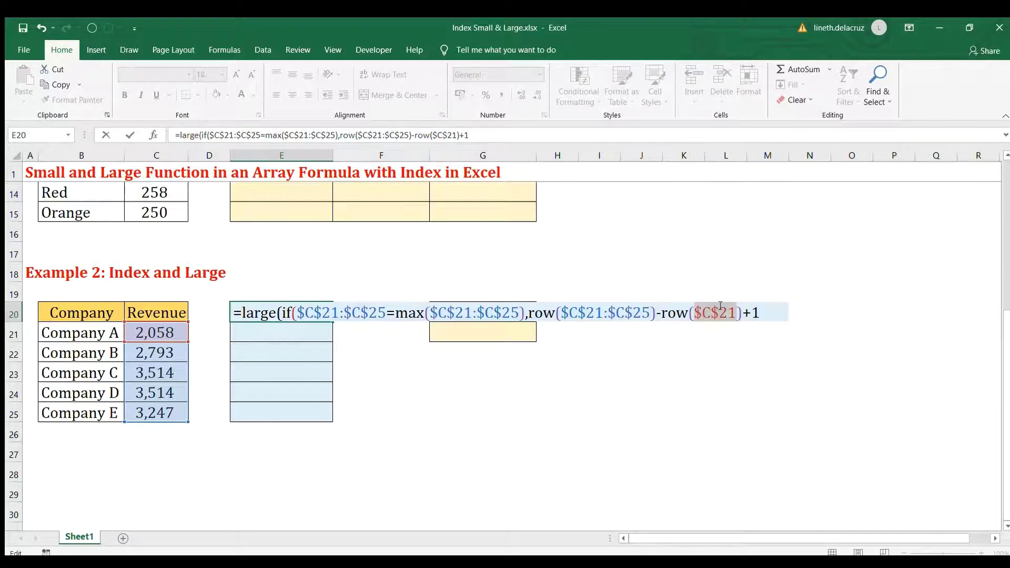
key(End)
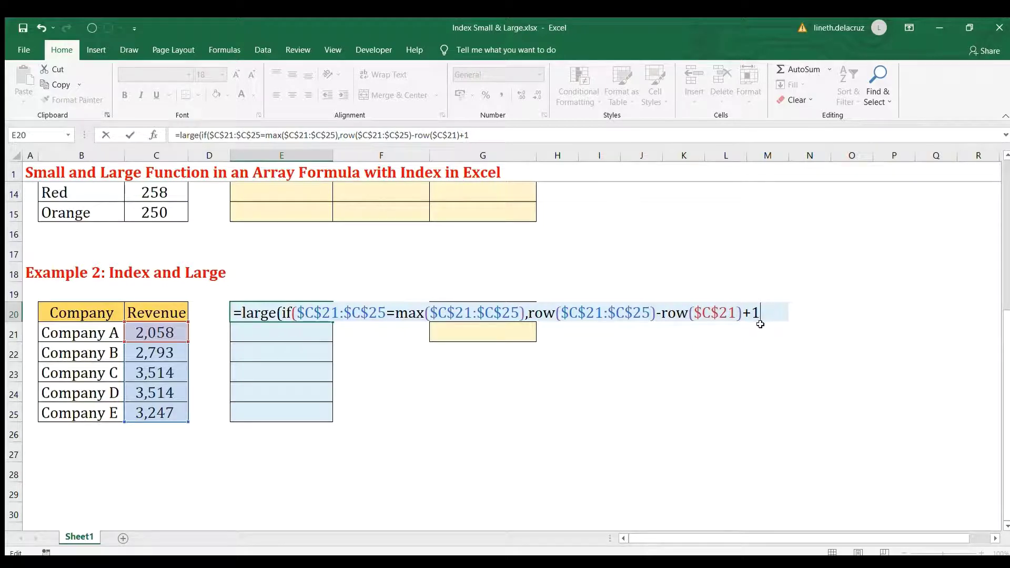
- Add ROWS($C$21:C21) as LARGE's expanding k argument
text(),rows)
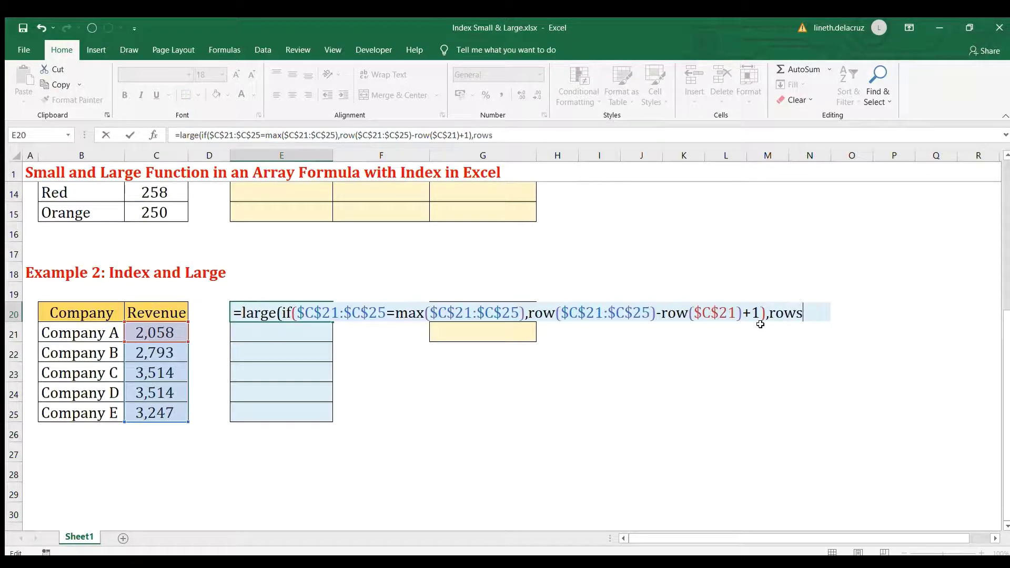
text(()
click(154, 332)
text(:)
drag(866, 312, 825, 315)
click(823, 313)
key(F4)
click(897, 313)
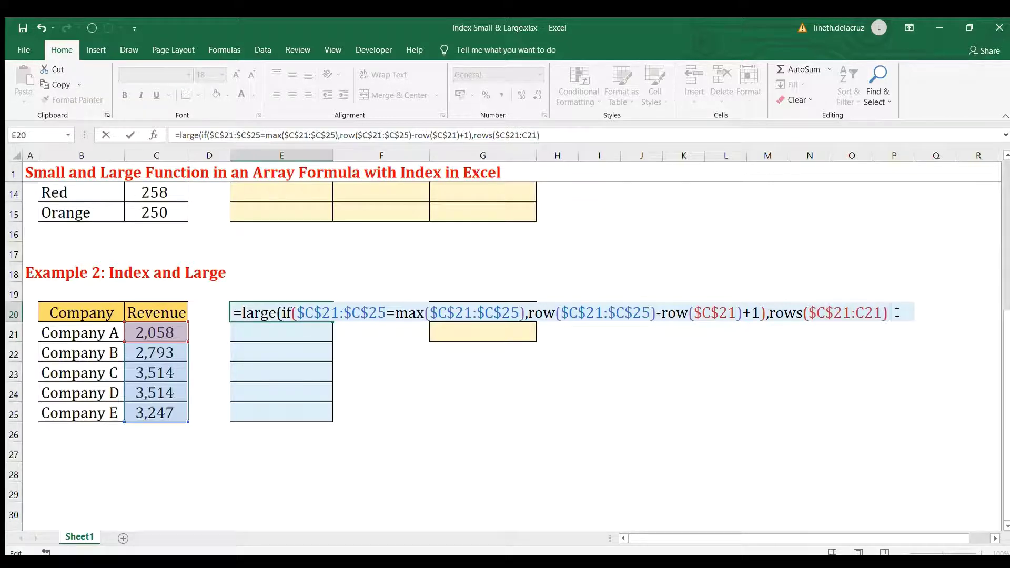
- Array-enter E20's formula, showing 4, and copy it down E21:E25
text())
key(ctrl+shift+Return)
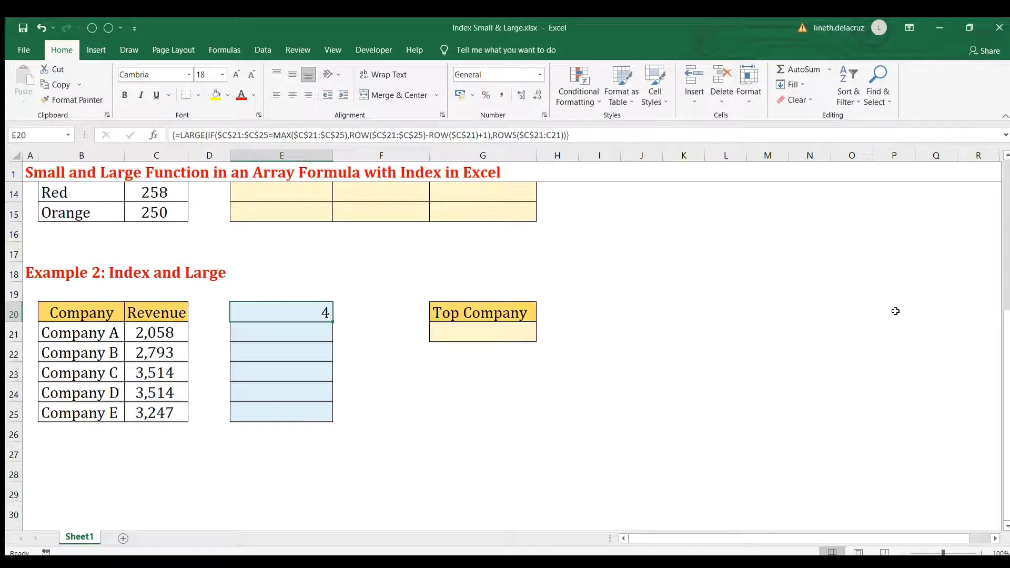
key(ctrl+c)
key(Down)
key(shift+Down)
key(shift+Down)
key(shift+Down)
key(shift+Down)
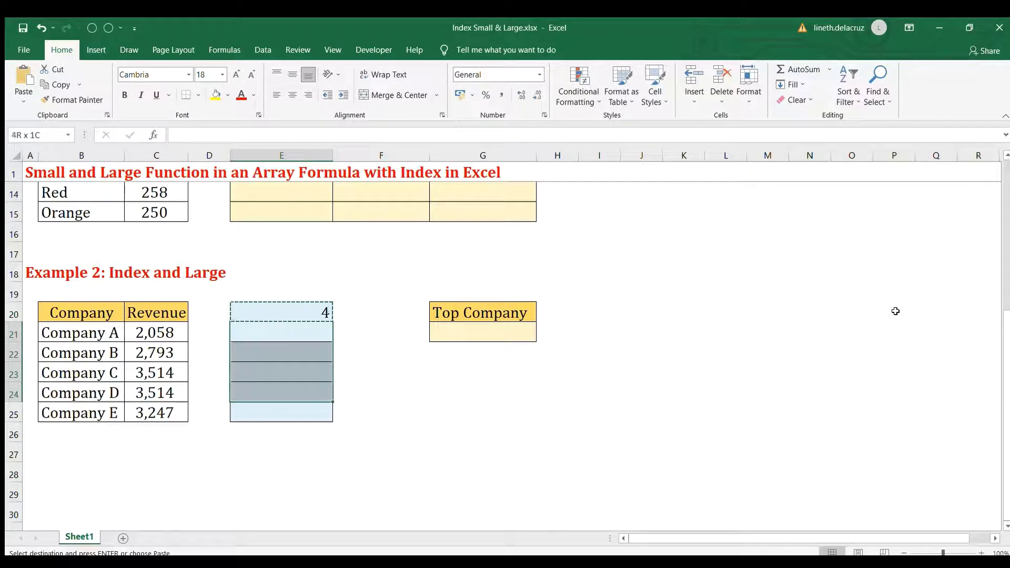
key(ctrl+v)
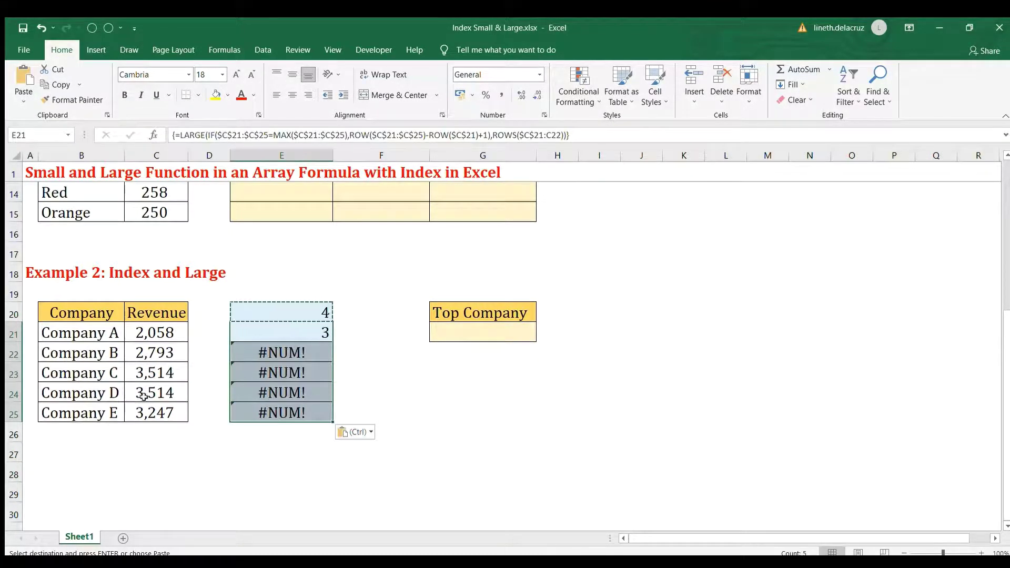
- Check Company C's revenue, then reopen E20's formula for editing
click(150, 374)
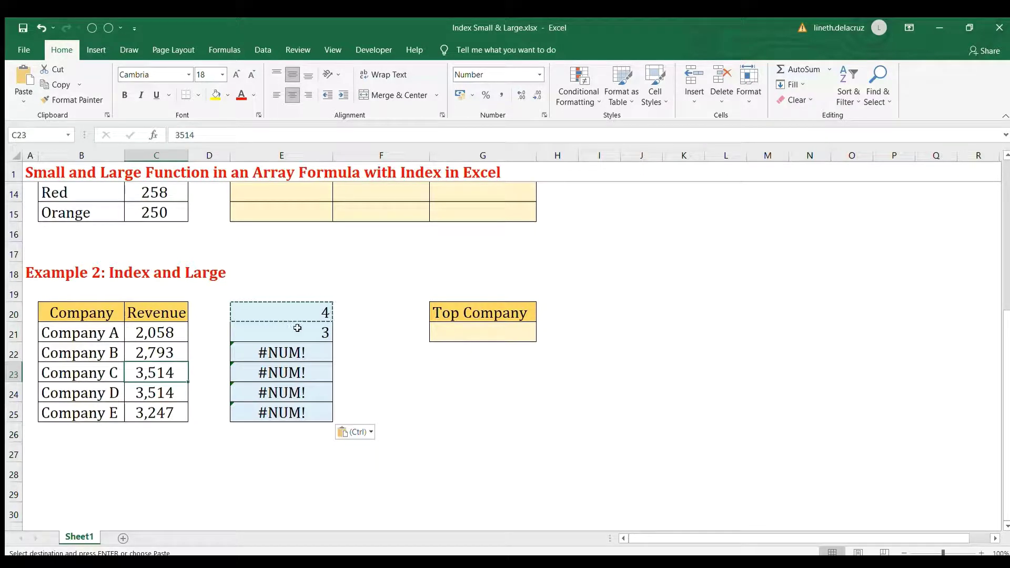
click(299, 309)
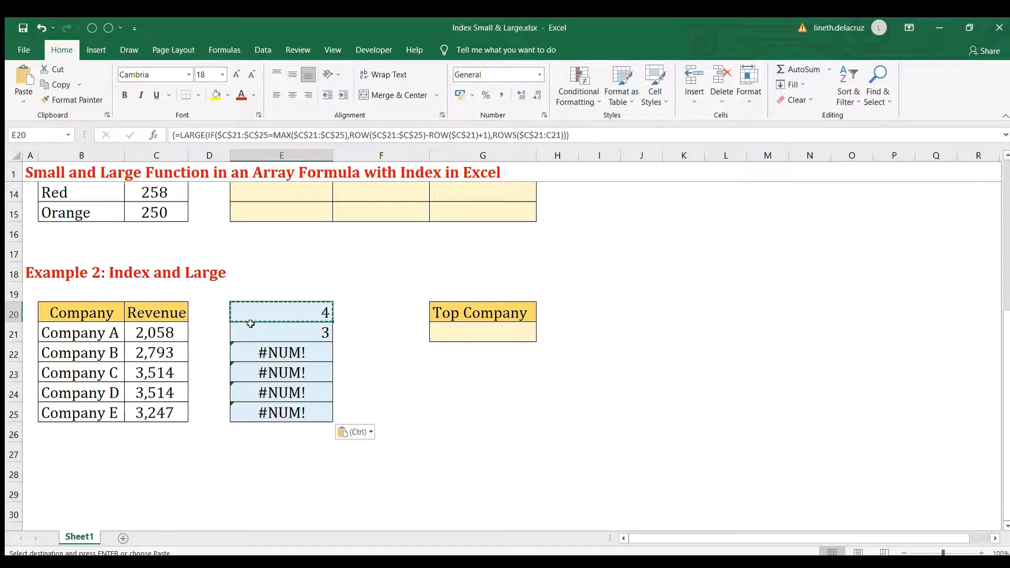
key(F2)
- Wrap E20's formula in INDEX($B$21:$B$25, …) to return company names
click(238, 312)
text(index()
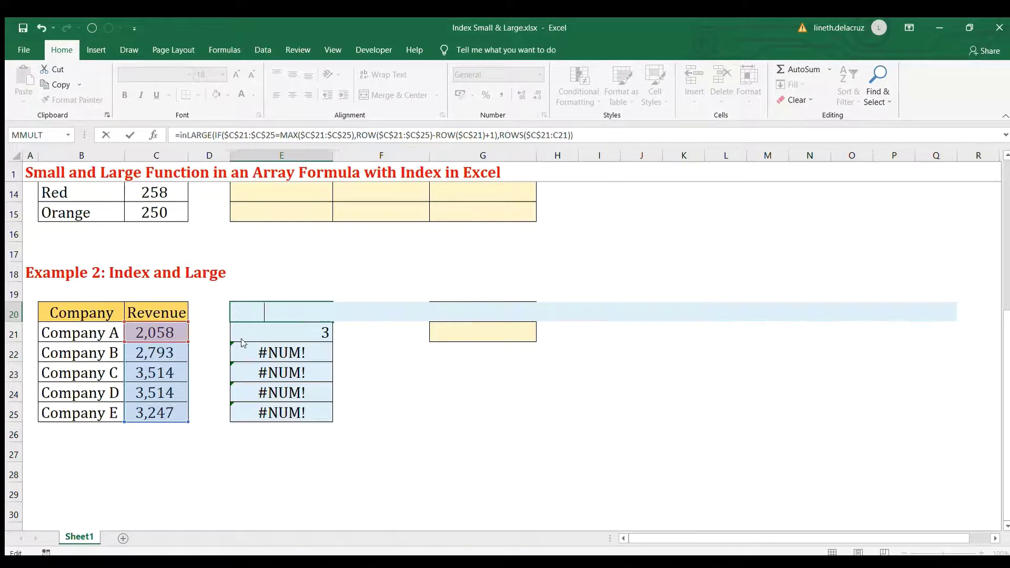
drag(105, 331, 99, 406)
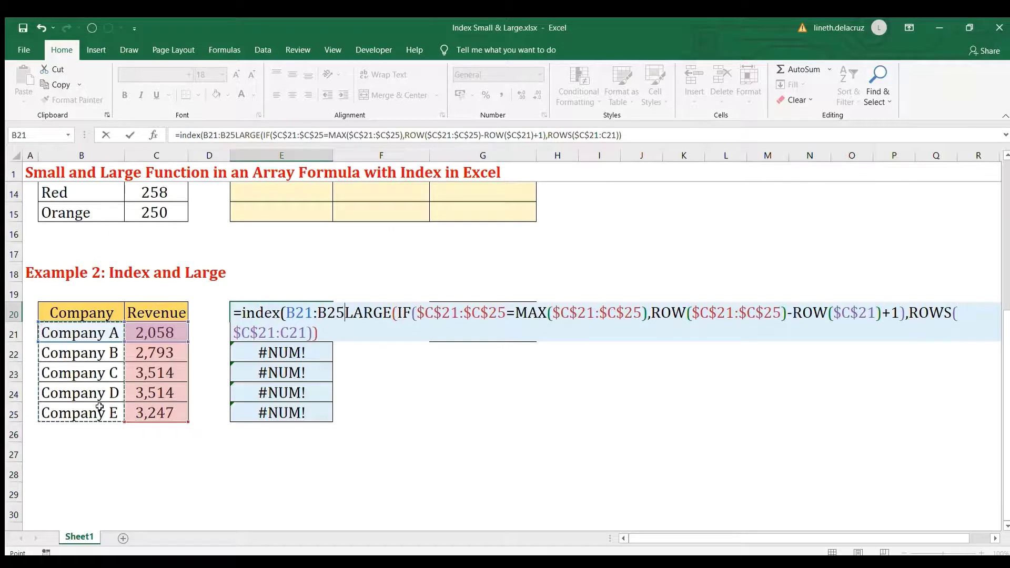
key(F4)
text(,)
click(322, 331)
text())
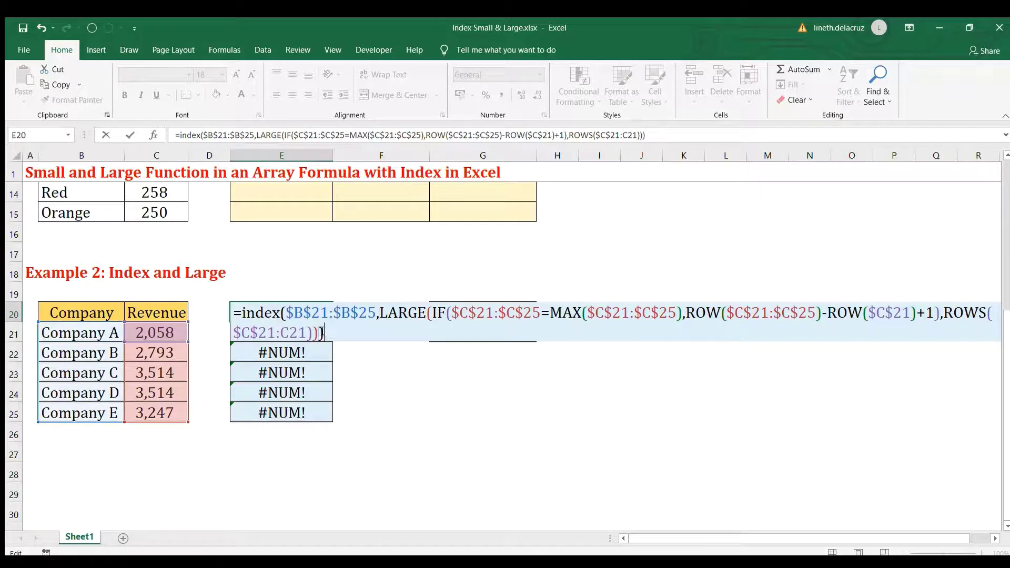
- Wrap it in IFERROR(…,""), array-enter it and paste into E21:E25
click(238, 312)
text(iferror)
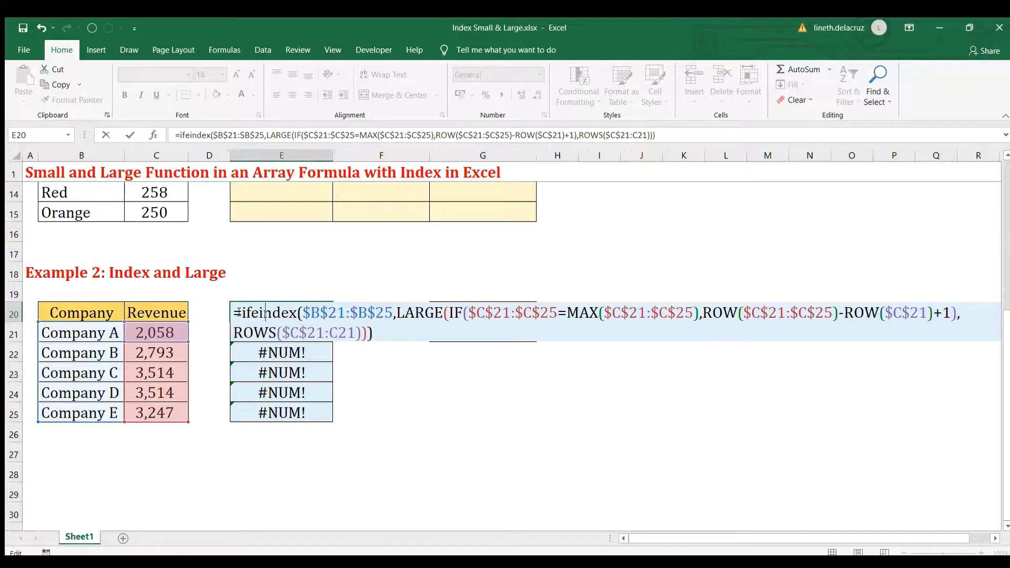
text(()
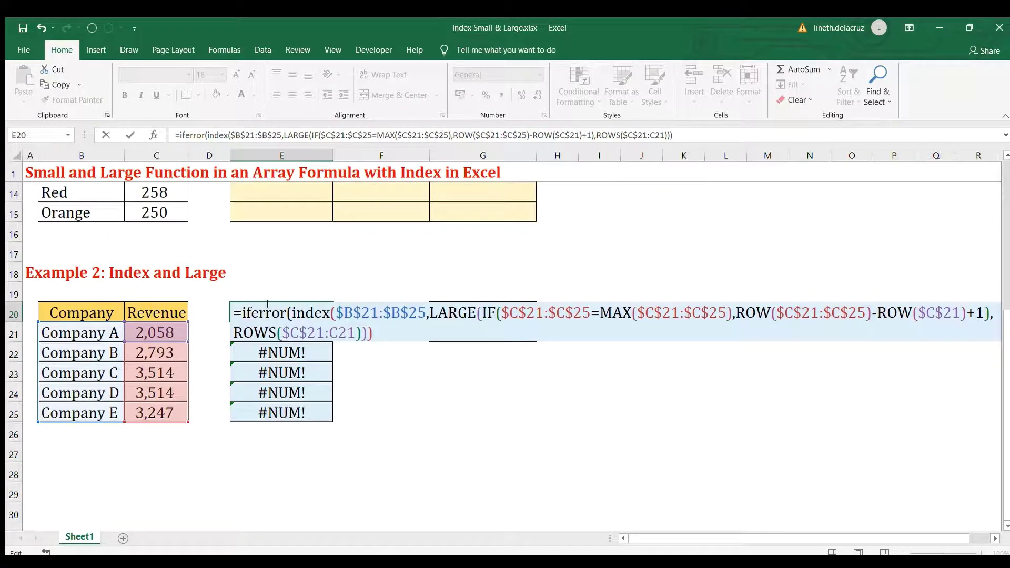
text(,""))
key(ctrl+shift+Return)
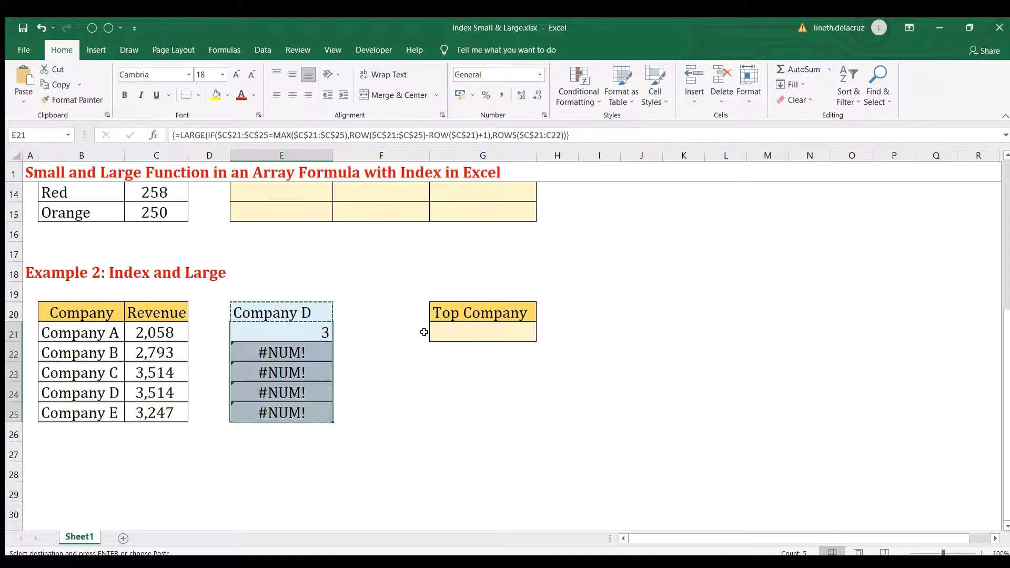
key(ctrl+v)
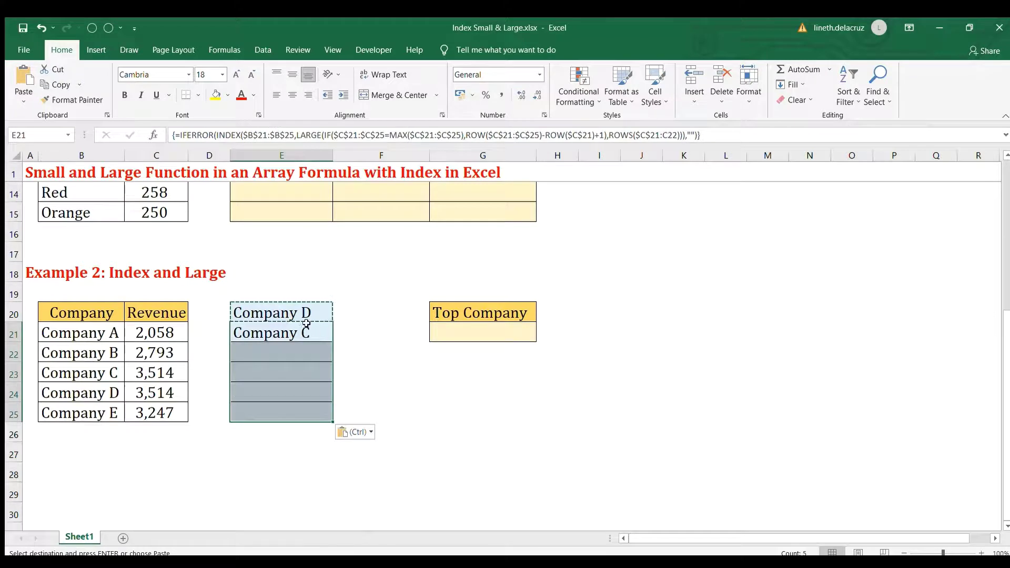
click(322, 315)
click(497, 331)
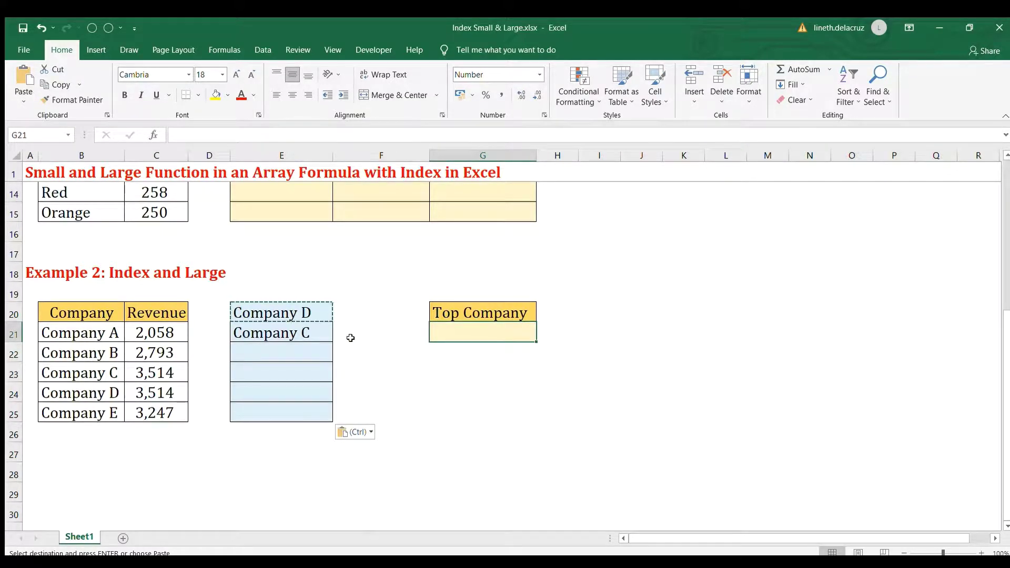
- Enter =TEXTJOIN(", ",TRUE,E20:E25) in the Top Company cell
key(F2)
text(=textjoin(", ",)
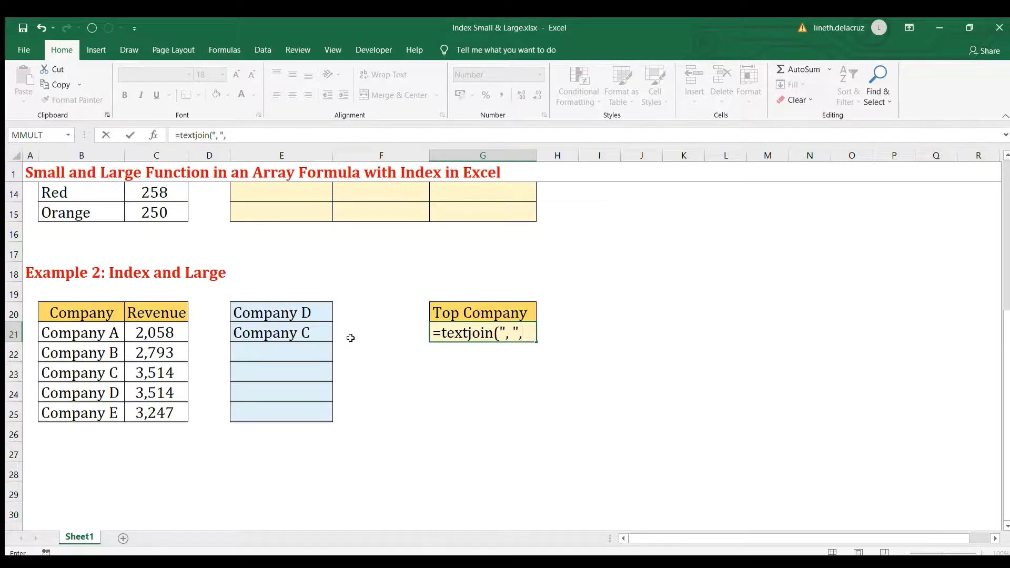
text(true,)
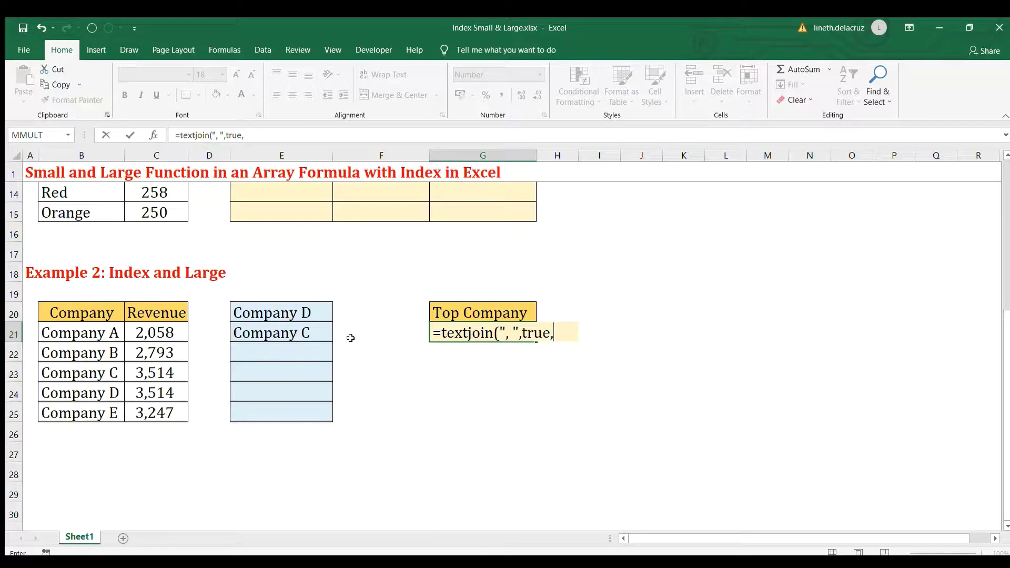
drag(279, 313, 279, 408)
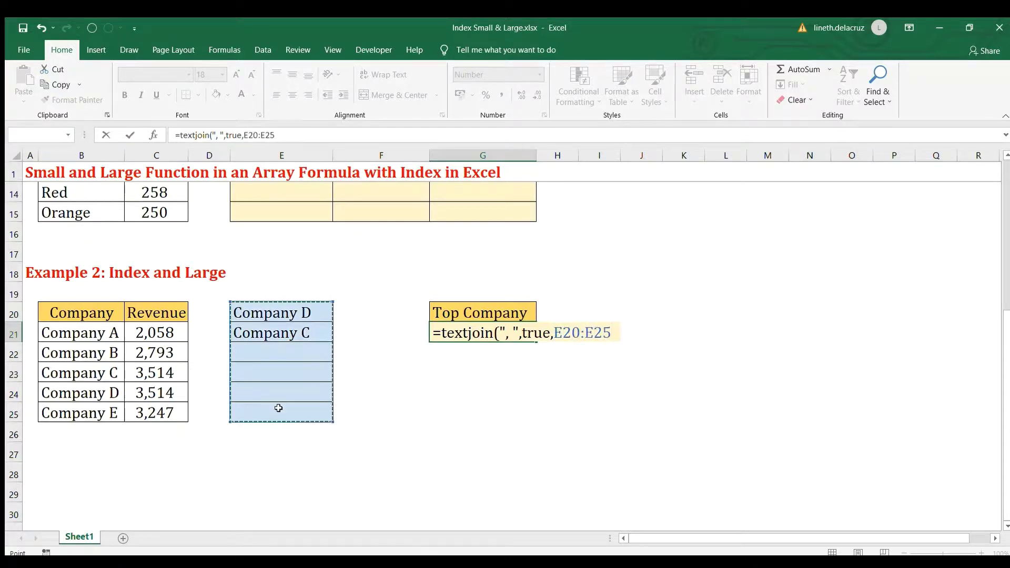
text())
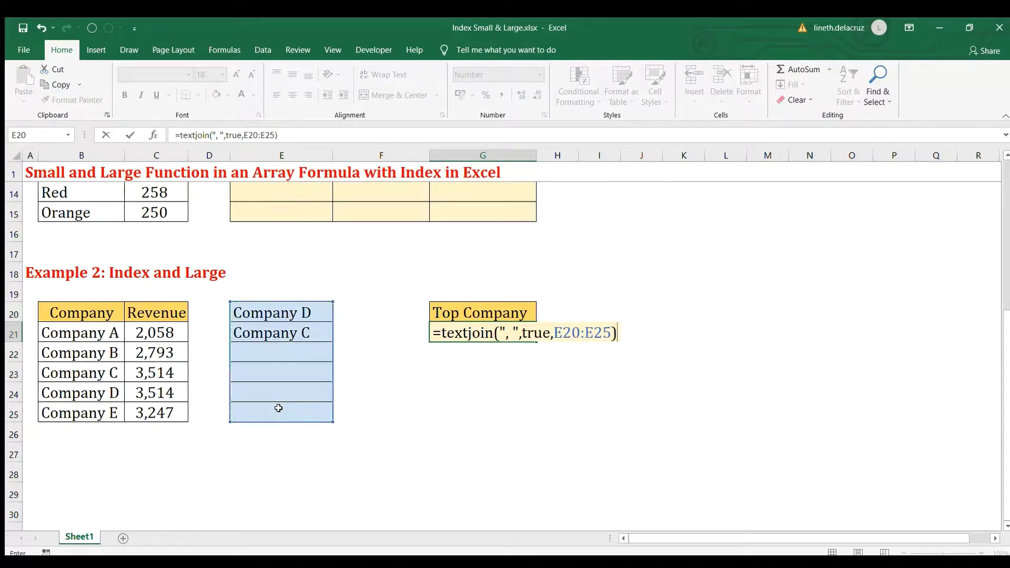
key(Return)
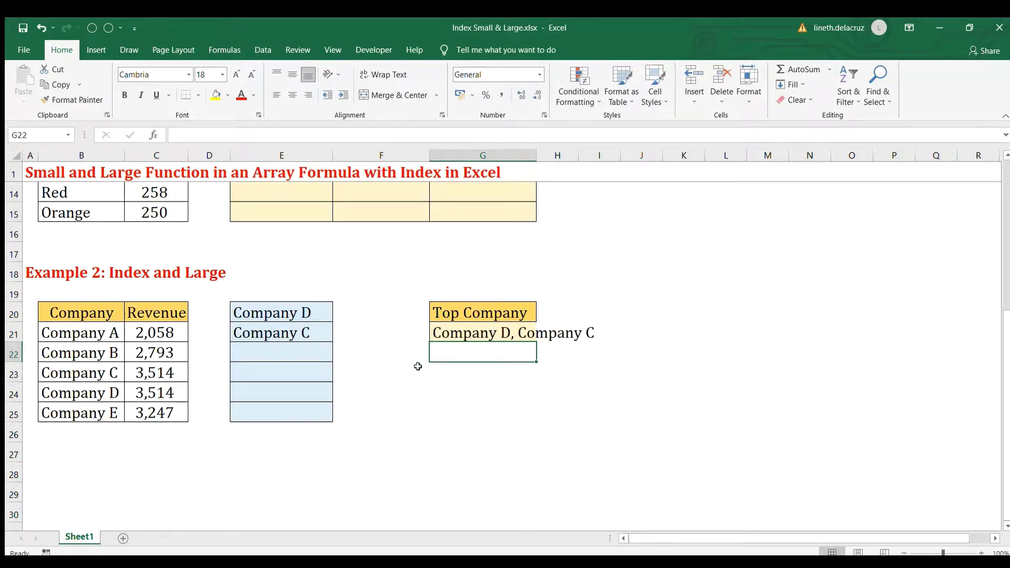
click(161, 372)
key(ctrl+c)
click(164, 359)
key(ctrl+v)
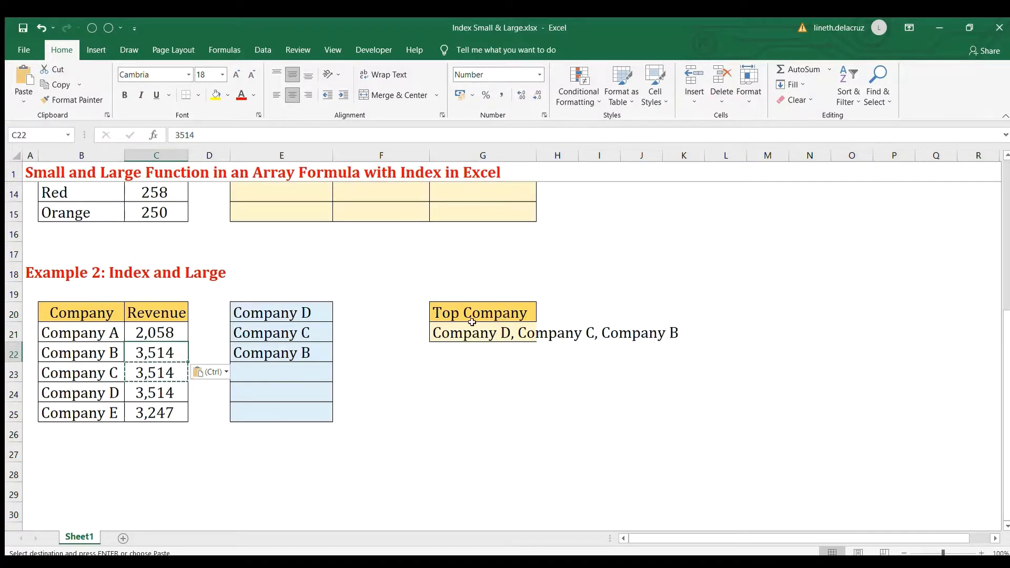
key(ctrl+z)
click(160, 373)
text(3000)
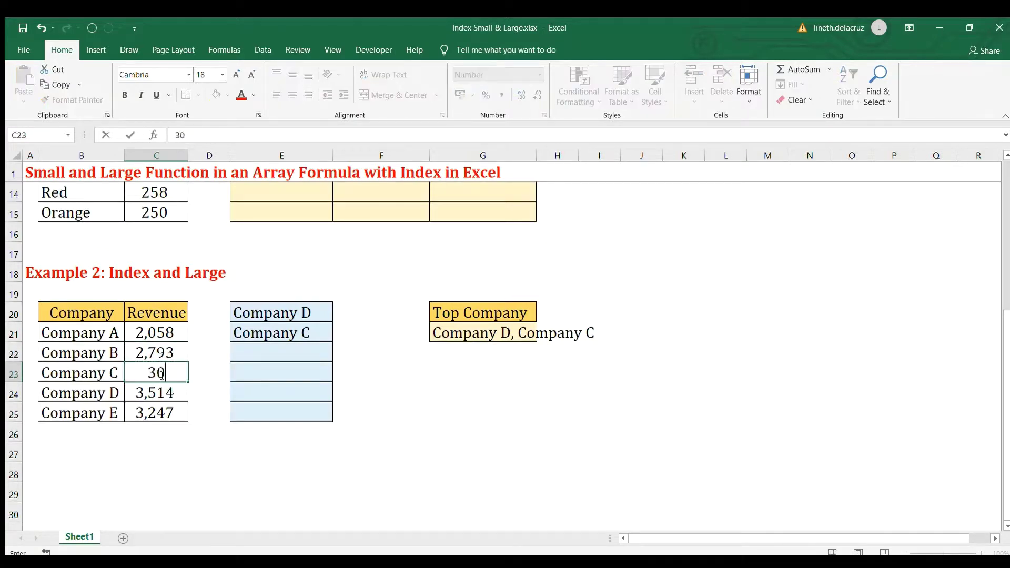
key(Return)
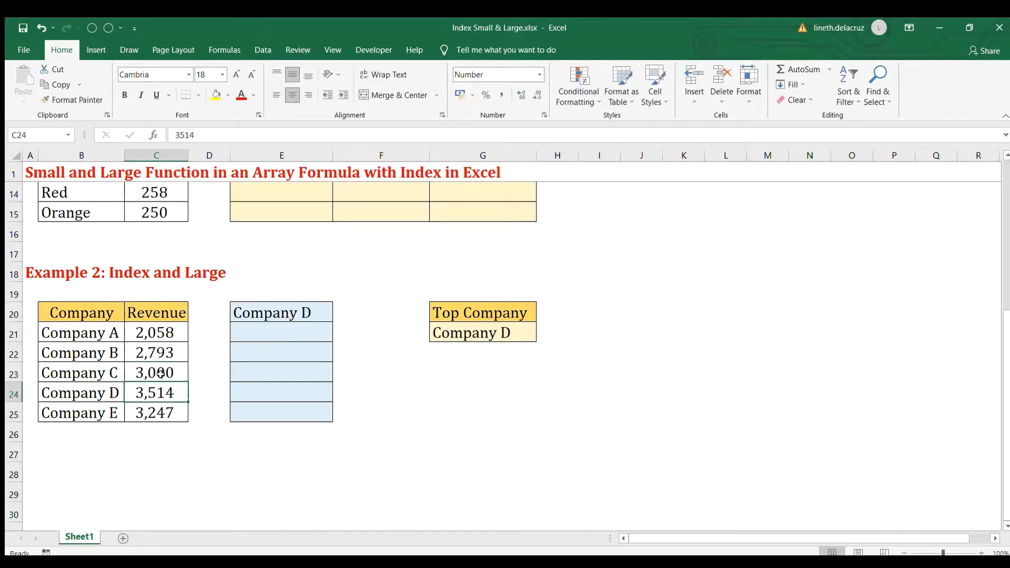
click(499, 335)
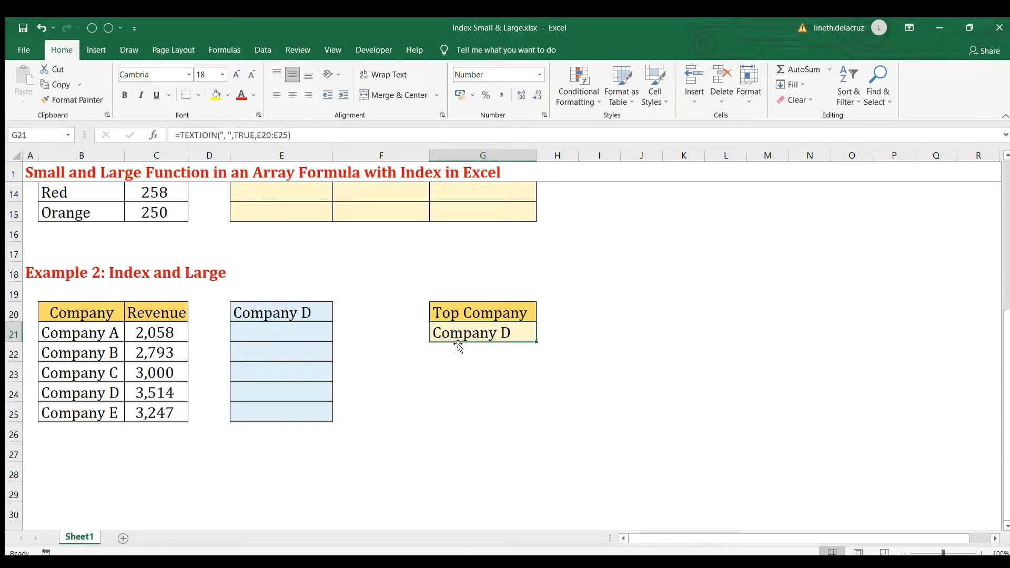
key(ctrl+z)
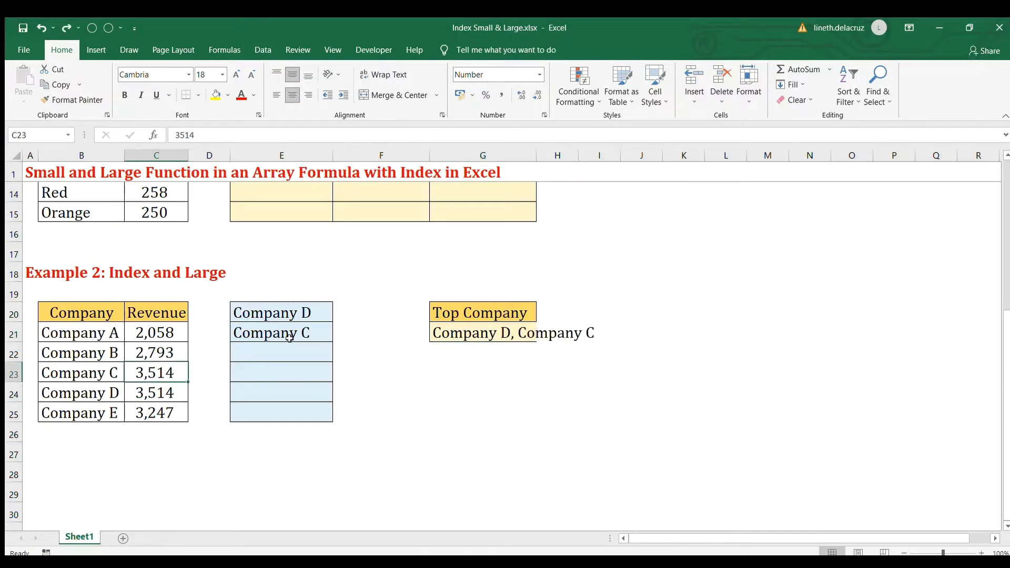